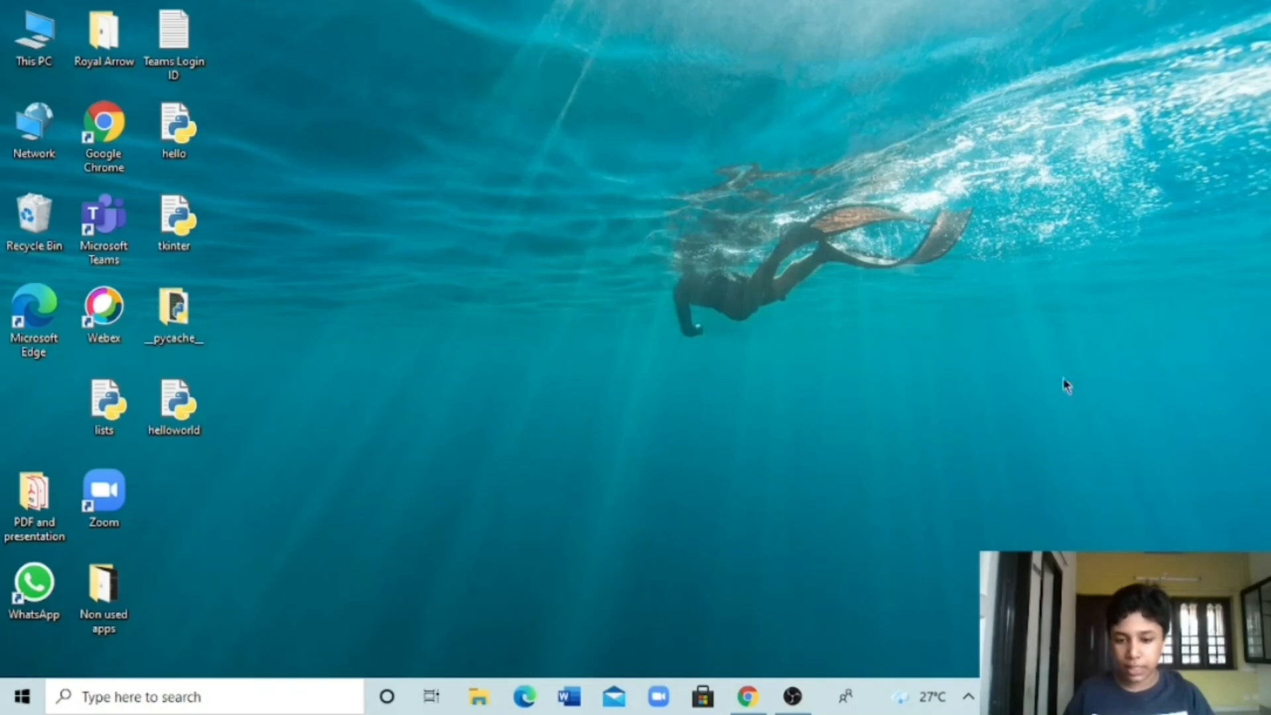
Step: Switch to the open Google Chrome window
{"action": "mouse_move", "coordinate": [748, 696]}
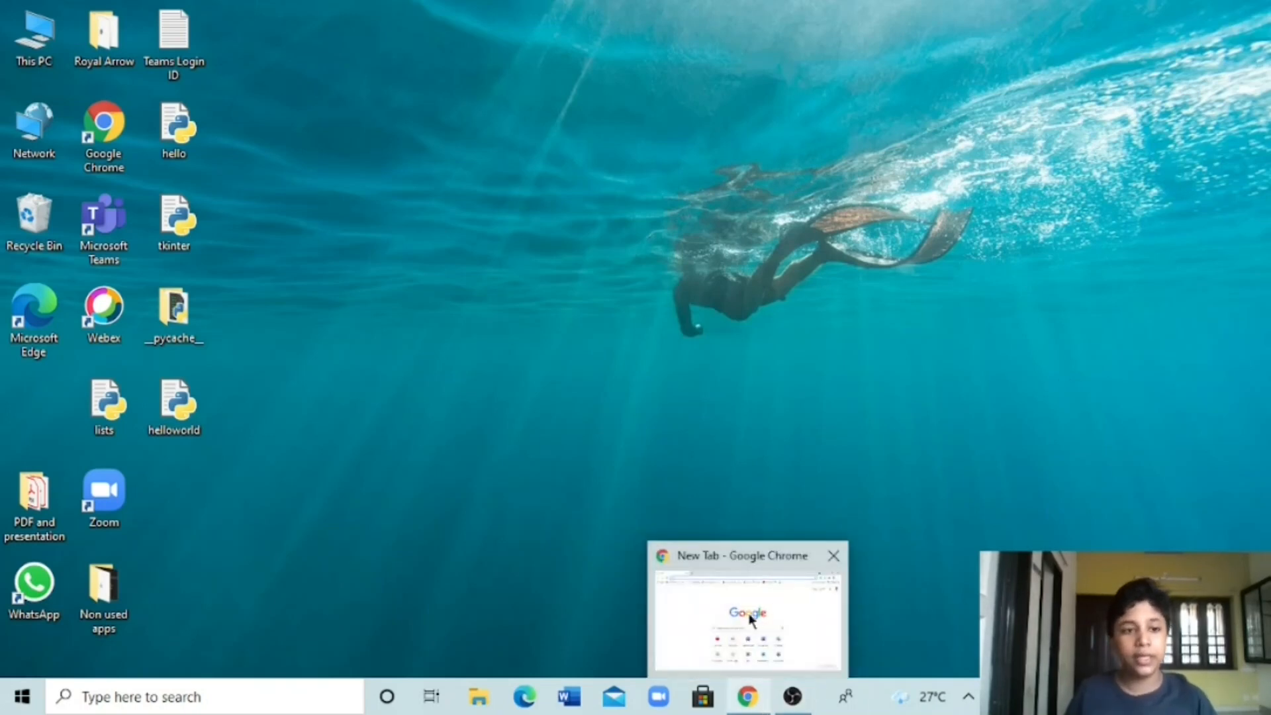
{"action": "left_click", "coordinate": [727, 632]}
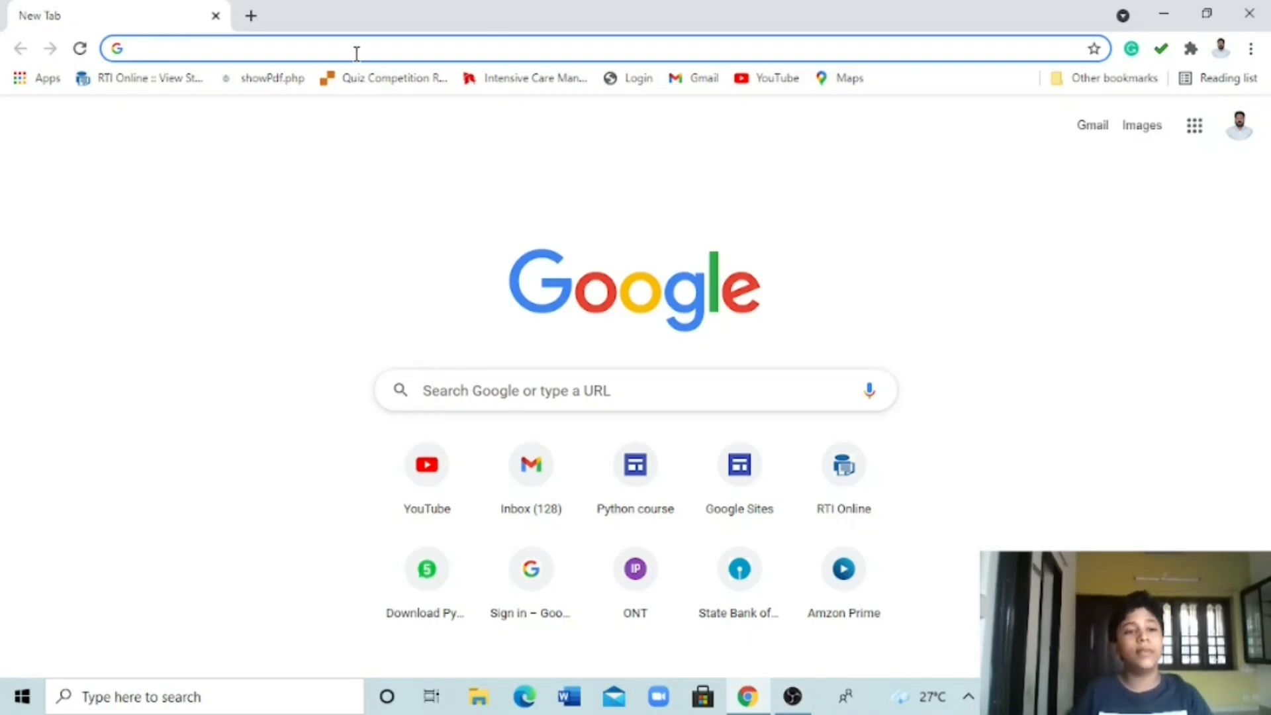
{"action": "type", "text": "https://www.jetbrains.com/pycharm/download/"}
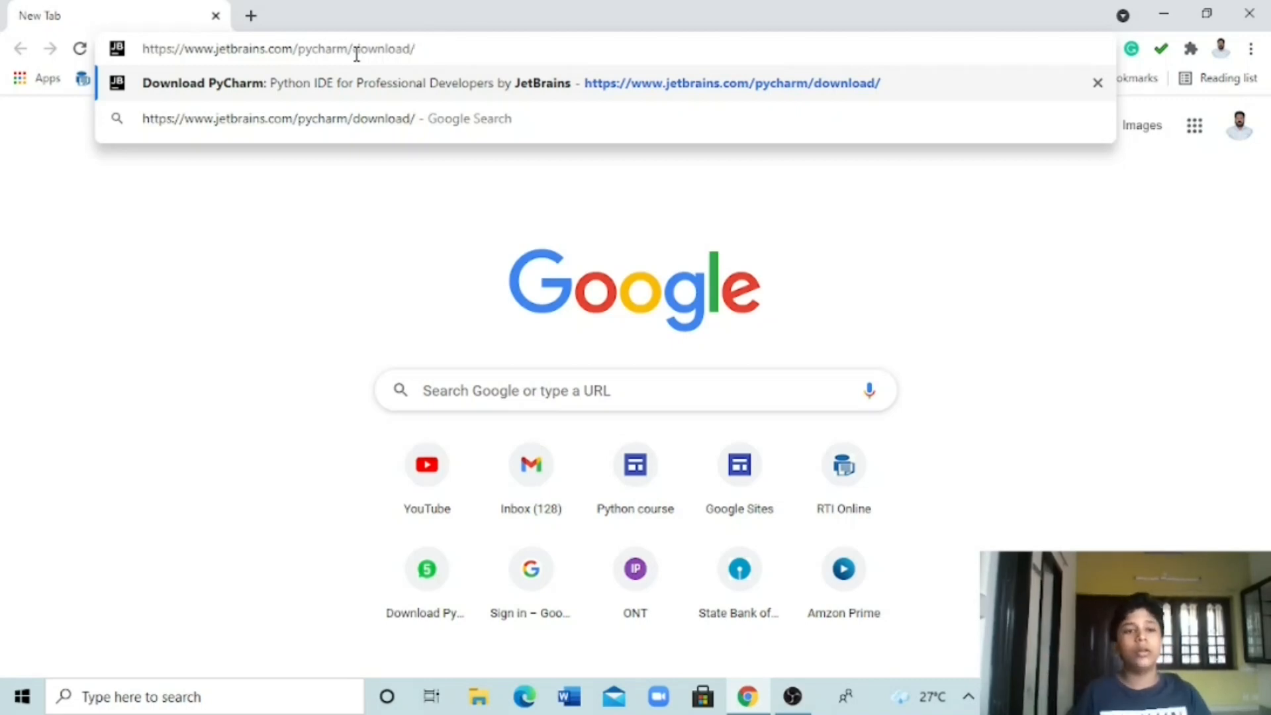
{"action": "key", "text": "BackSpace"}
{"action": "key", "text": "BackSpace"}
{"action": "key", "text": "BackSpace"}
{"action": "key", "text": "BackSpace"}
{"action": "key", "text": "BackSpace"}
{"action": "key", "text": "BackSpace"}
{"action": "key", "text": "BackSpace"}
{"action": "key", "text": "BackSpace"}
{"action": "key", "text": "BackSpace"}
{"action": "key", "text": "BackSpace"}
{"action": "key", "text": "BackSpace"}
{"action": "key", "text": "BackSpace"}
{"action": "key", "text": "BackSpace"}
{"action": "key", "text": "BackSpace"}
{"action": "key", "text": "BackSpace"}
{"action": "key", "text": "BackSpace"}
{"action": "key", "text": "BackSpace"}
{"action": "key", "text": "BackSpace"}
{"action": "key", "text": "BackSpace"}
{"action": "key", "text": "BackSpace"}
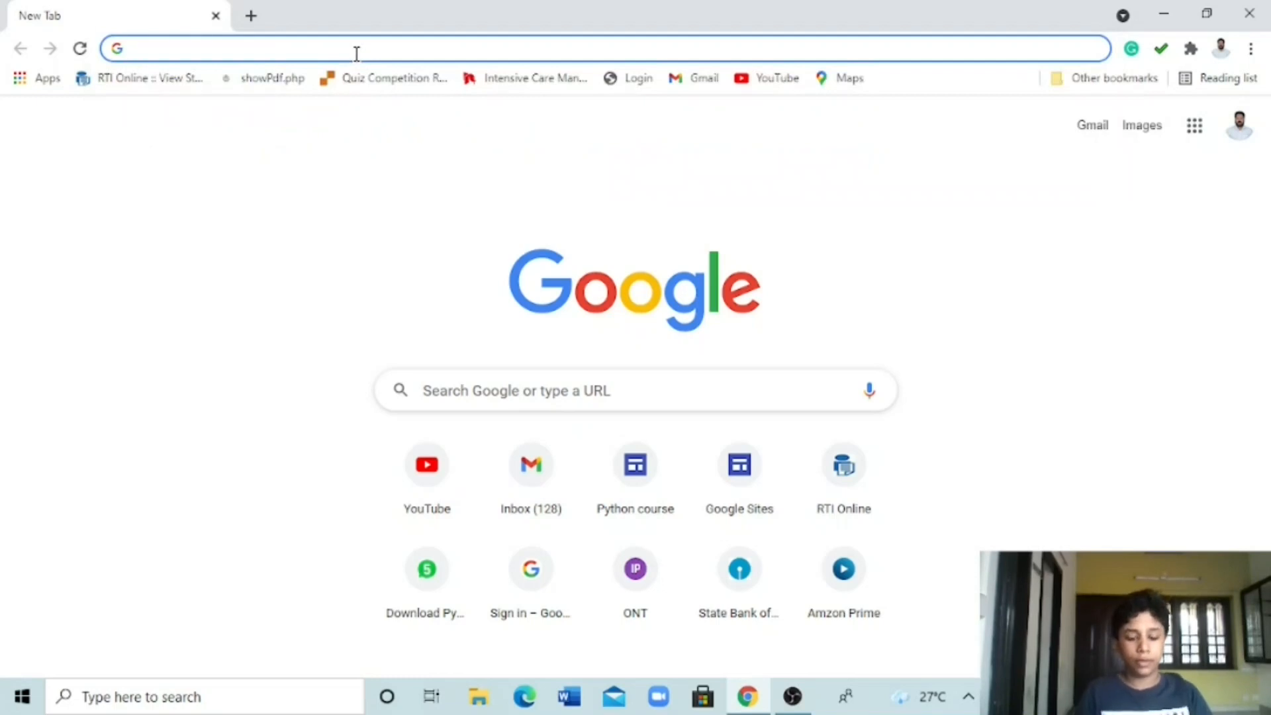
Step: Search the web for "Pycharm download" and open the JetBrains PyCharm download page
{"action": "type", "text": "Pycharm "}
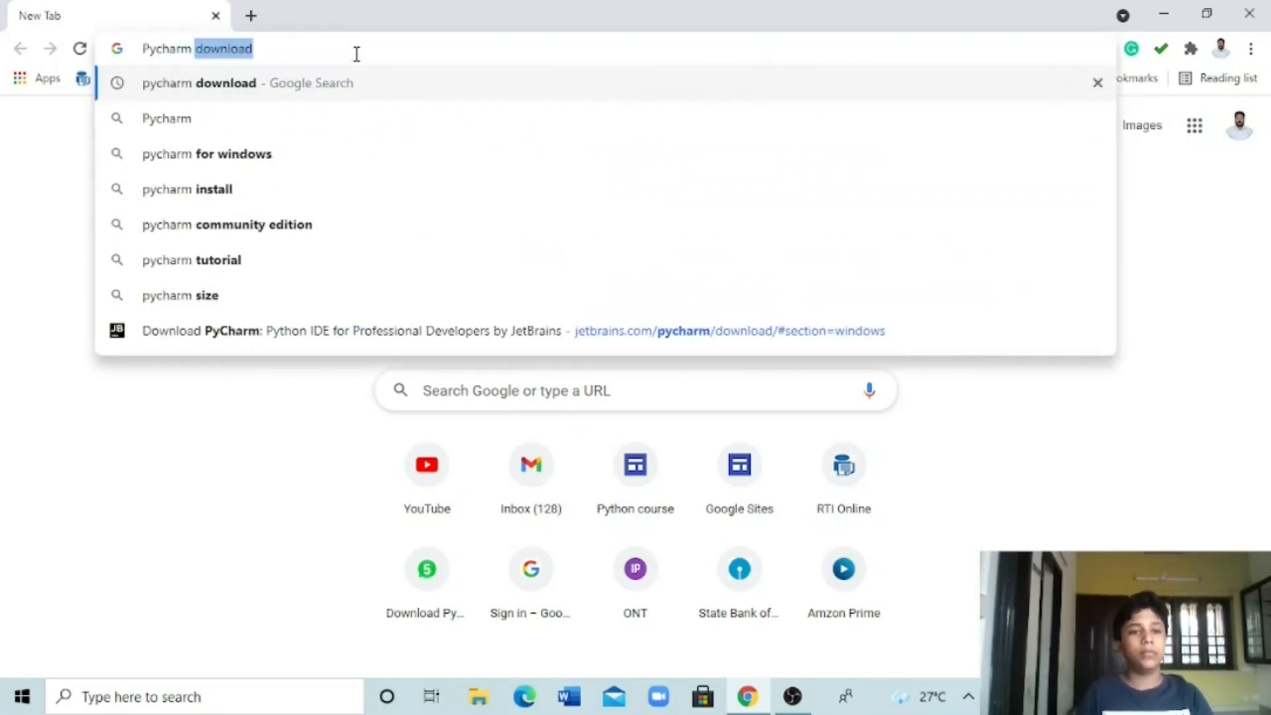
{"action": "type", "text": "donwlo"}
{"action": "key", "text": "BackSpace"}
{"action": "key", "text": "BackSpace"}
{"action": "key", "text": "BackSpace"}
{"action": "type", "text": "wnload"}
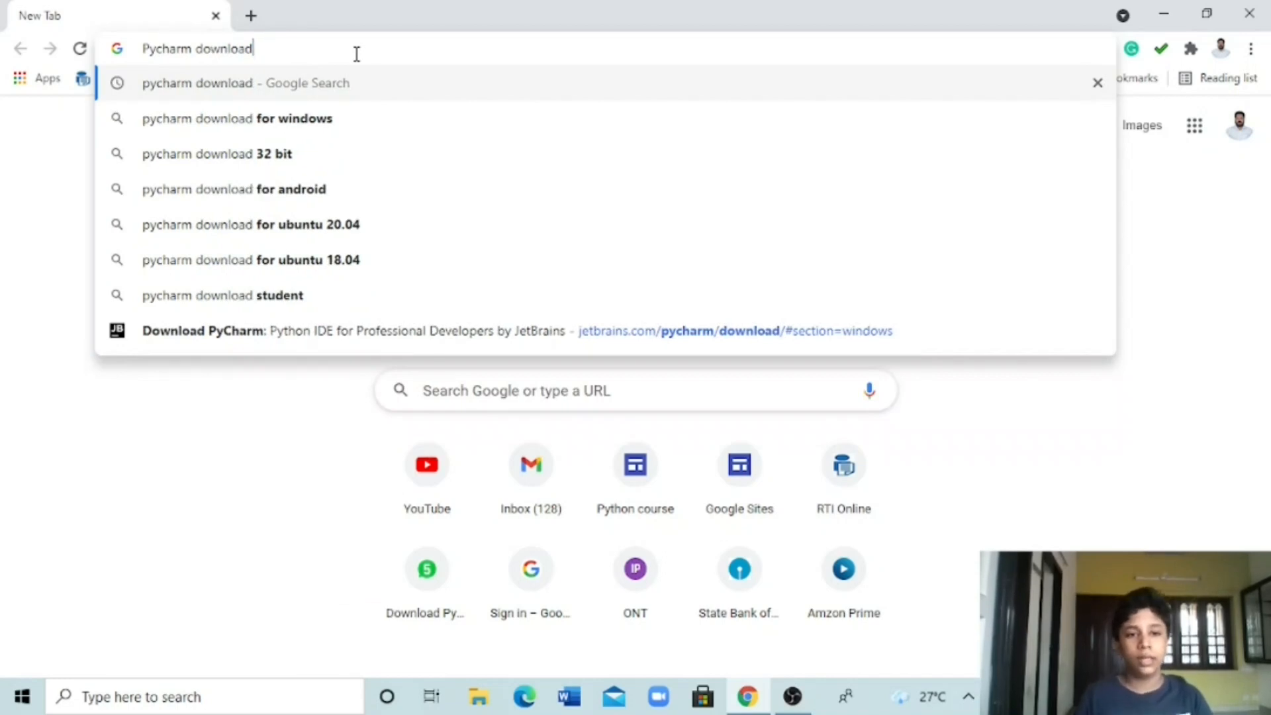
{"action": "key", "text": "Return"}
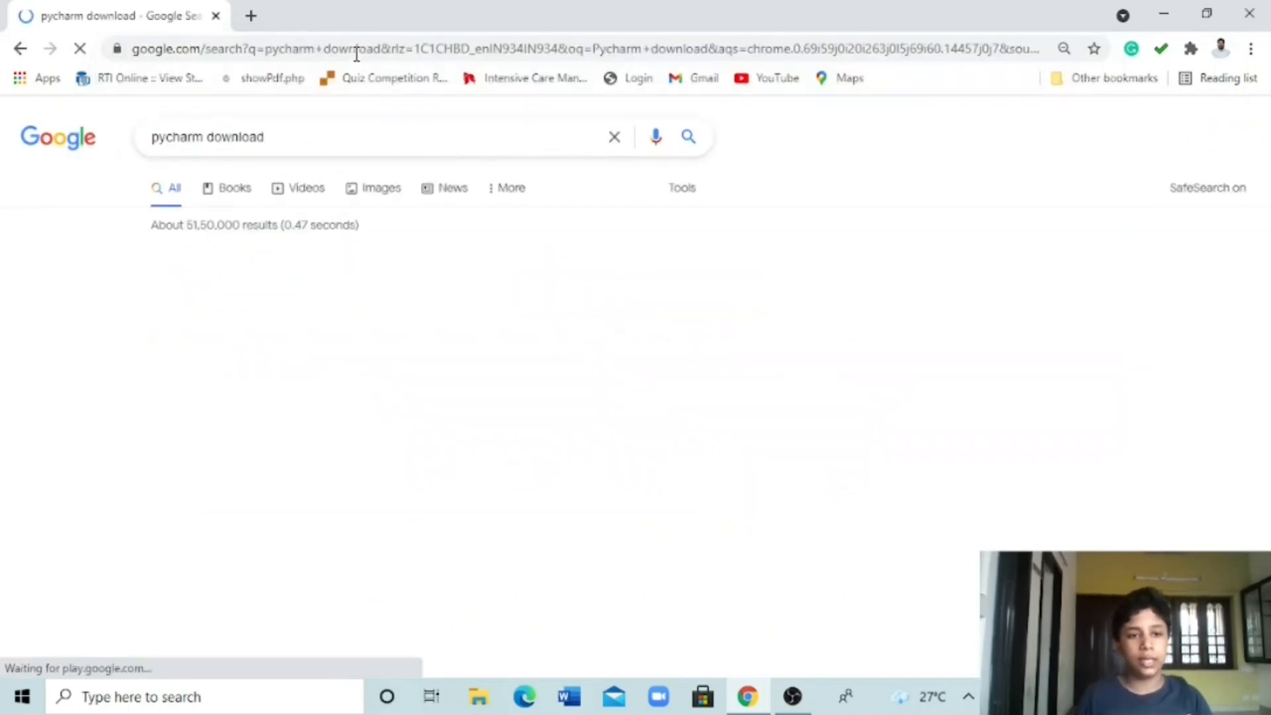
{"action": "left_click", "coordinate": [265, 283]}
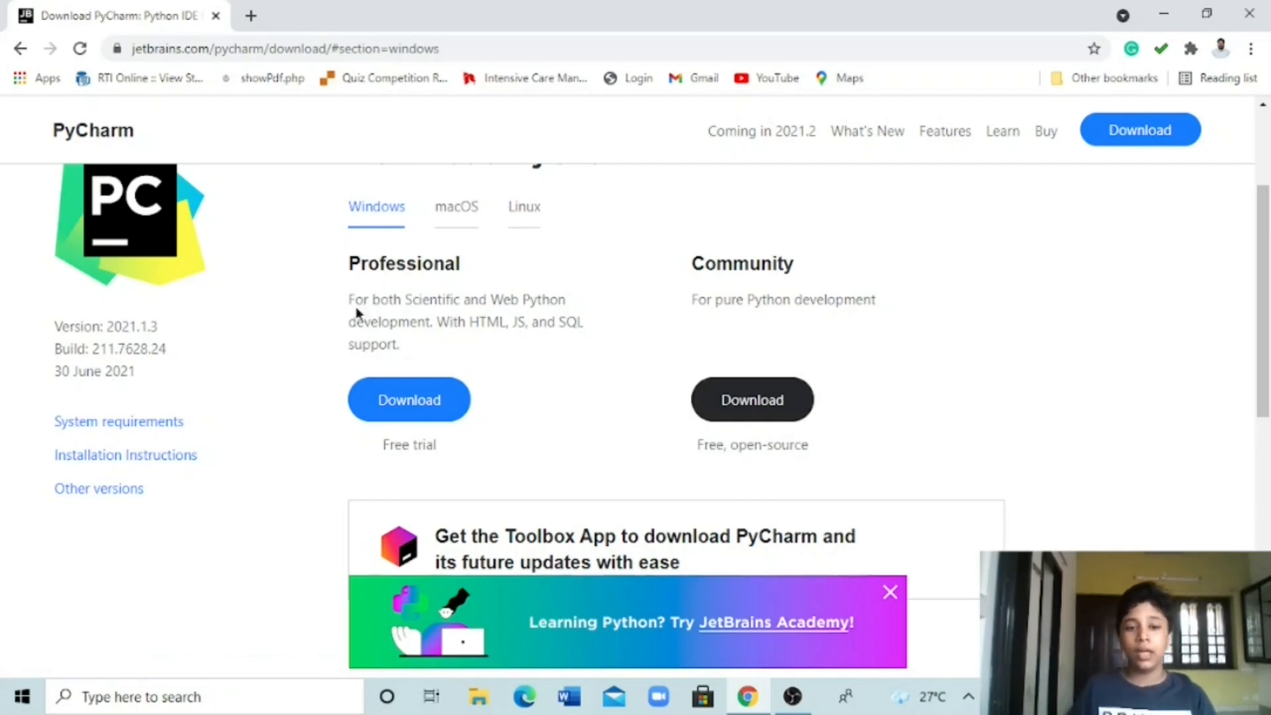
Step: Examine the descriptions of the Professional and Community editions on the download page
{"action": "double_click", "coordinate": [419, 299]}
{"action": "scroll", "coordinate": [539, 336], "scroll_direction": "down", "scroll_amount": 3}
{"action": "scroll", "coordinate": [583, 345], "scroll_direction": "up", "scroll_amount": 3}
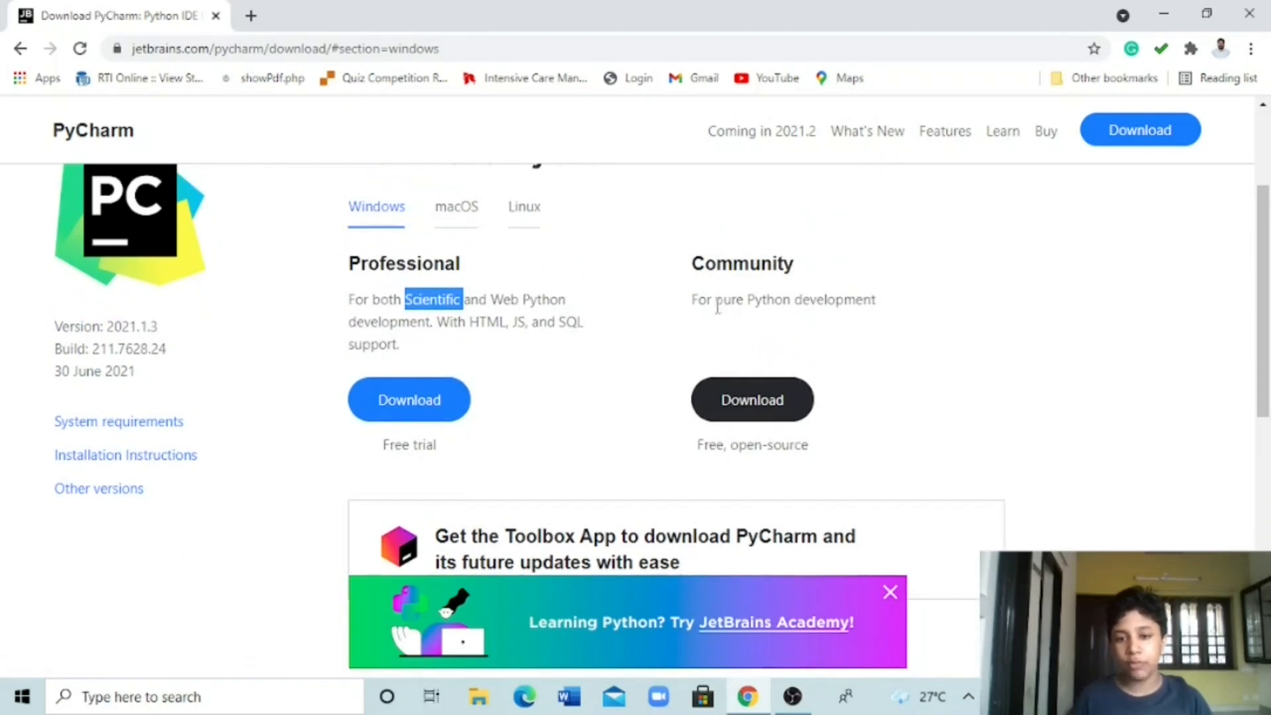
{"action": "double_click", "coordinate": [717, 306]}
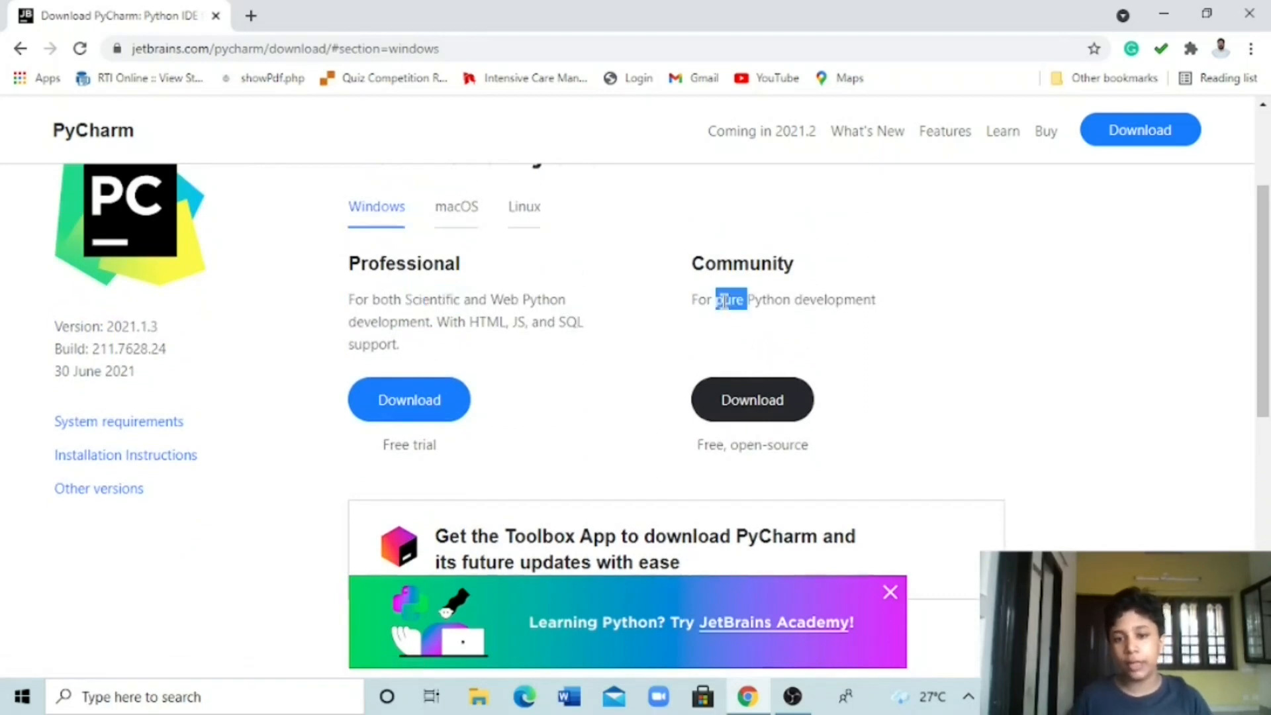
{"action": "left_click", "coordinate": [799, 299]}
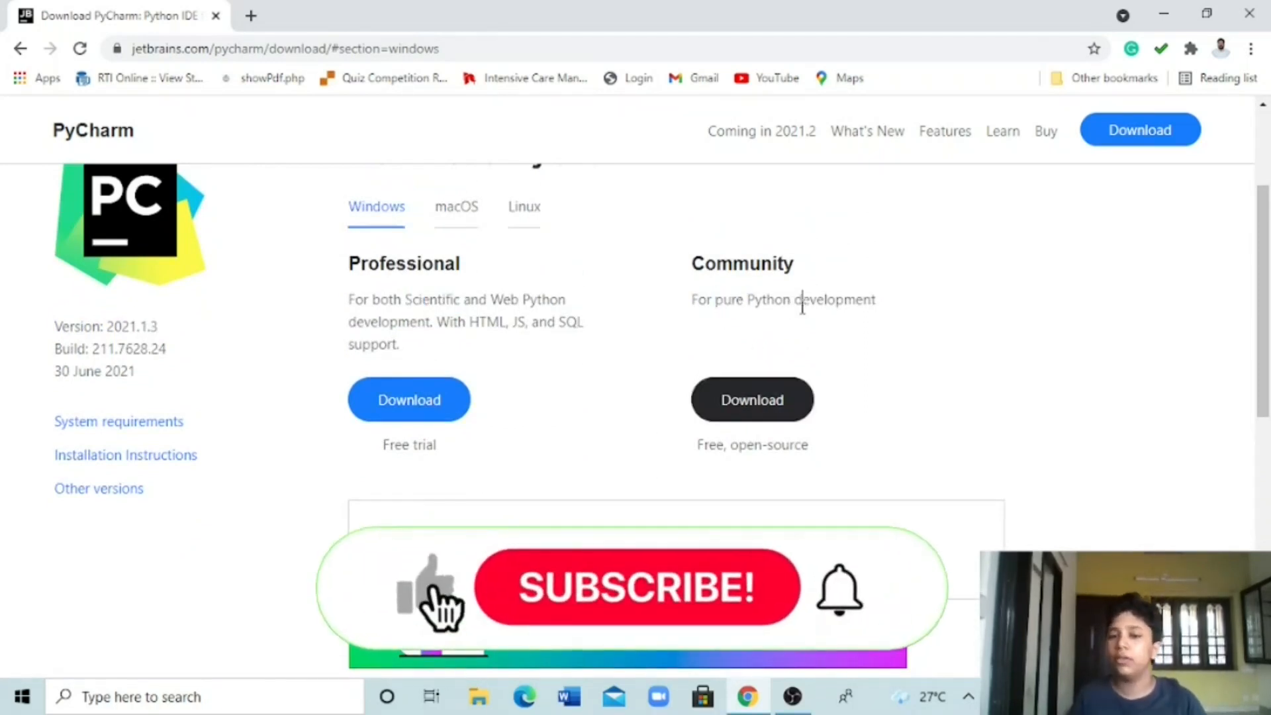
{"action": "double_click", "coordinate": [802, 301]}
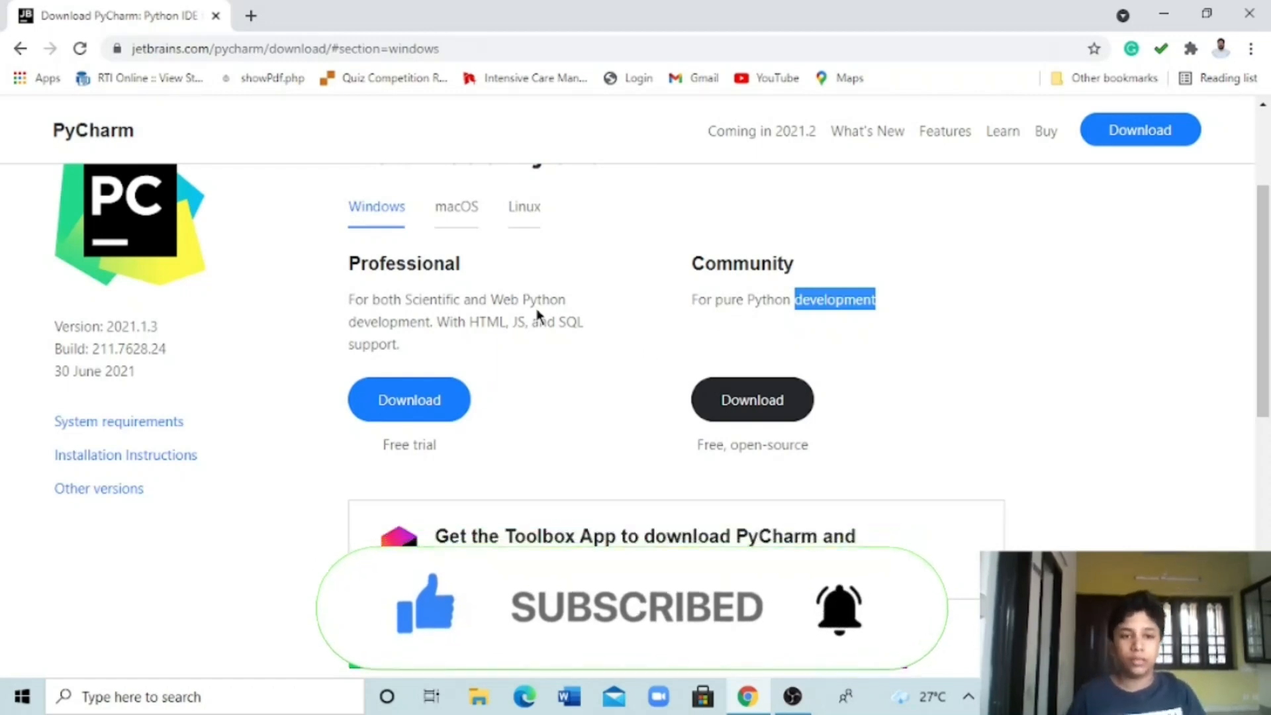
Step: Start the download of the free PyCharm Community edition for Windows
{"action": "left_click", "coordinate": [746, 410]}
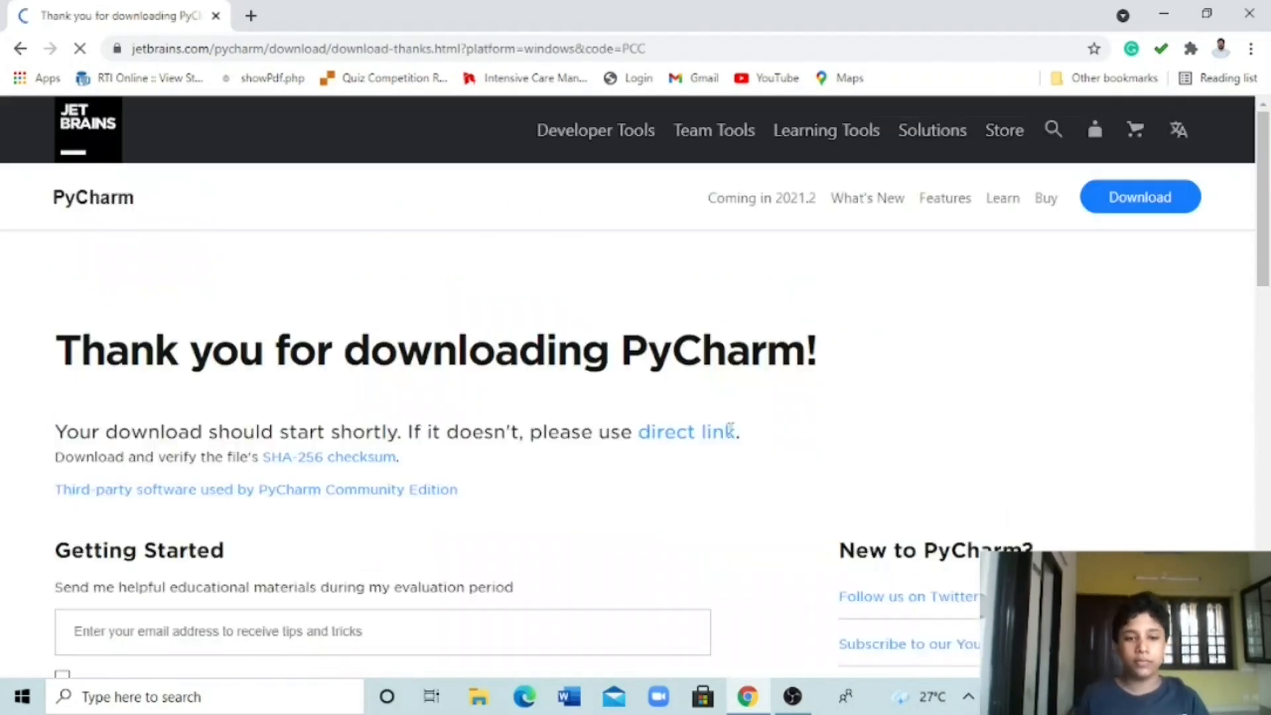
{"action": "scroll", "coordinate": [495, 328], "scroll_direction": "down", "scroll_amount": 1}
{"action": "scroll", "coordinate": [401, 419], "scroll_direction": "down", "scroll_amount": 1}
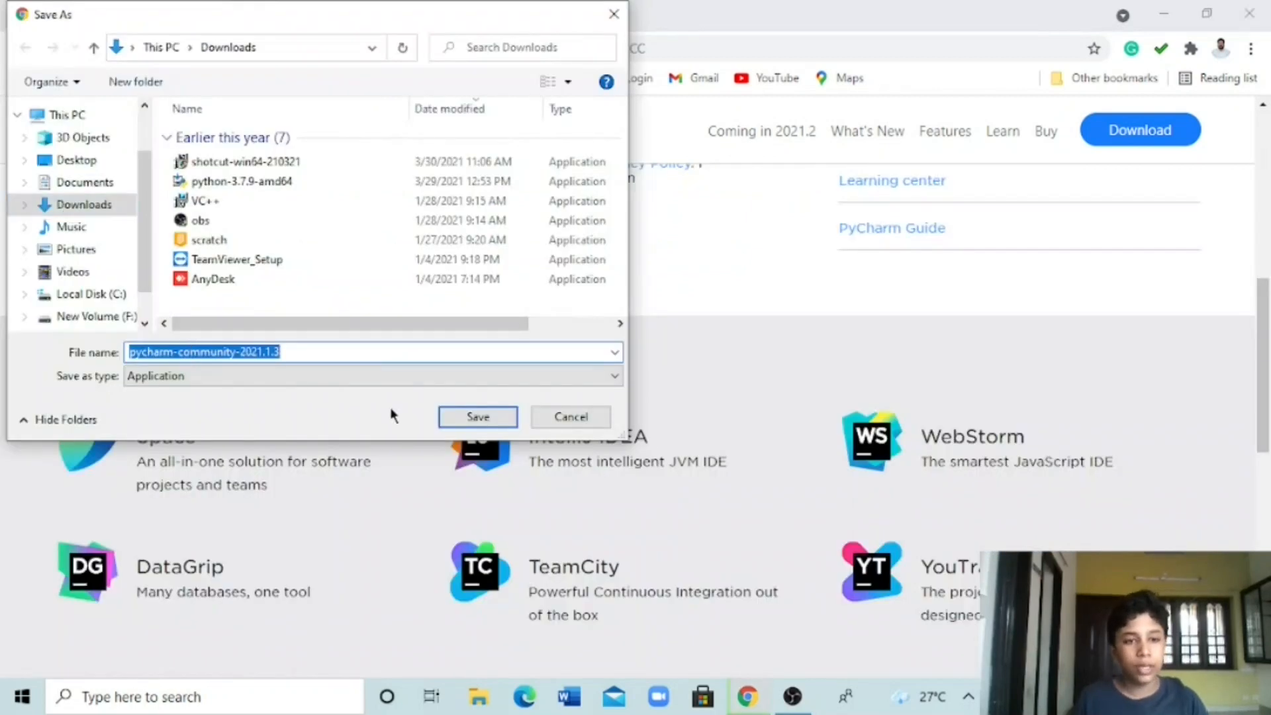
Step: Save the download in the Downloads folder under the file name "Pycharm installer"
{"action": "type", "text": "Pycha"}
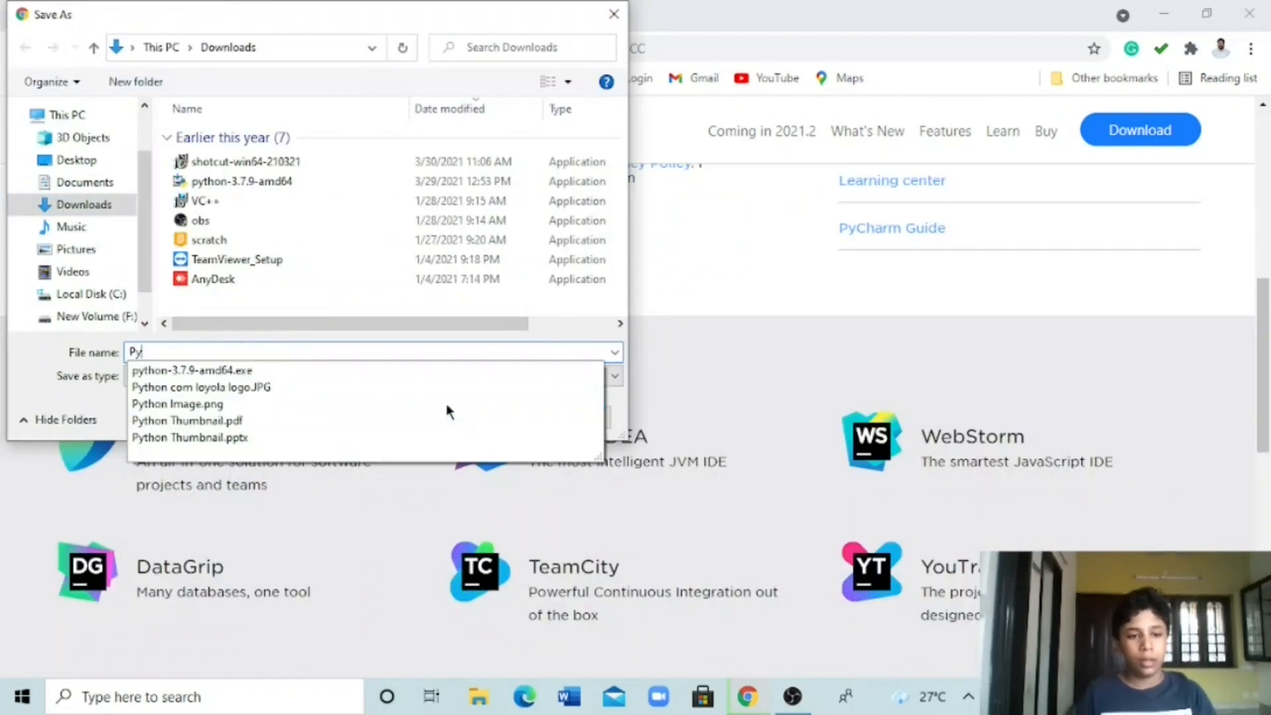
{"action": "key", "text": "BackSpace"}
{"action": "key", "text": "BackSpace"}
{"action": "key", "text": "BackSpace"}
{"action": "key", "text": "BackSpace"}
{"action": "key", "text": "BackSpace"}
{"action": "type", "text": "Pycham "}
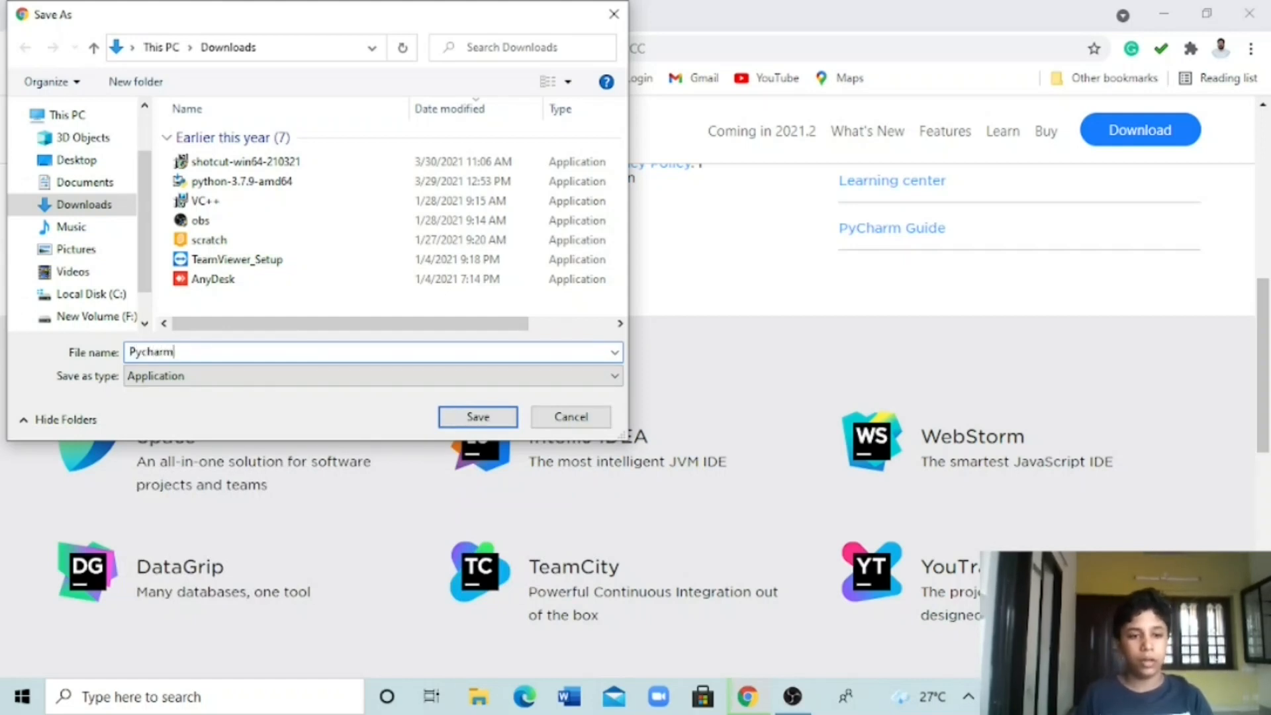
{"action": "type", "text": "installer"}
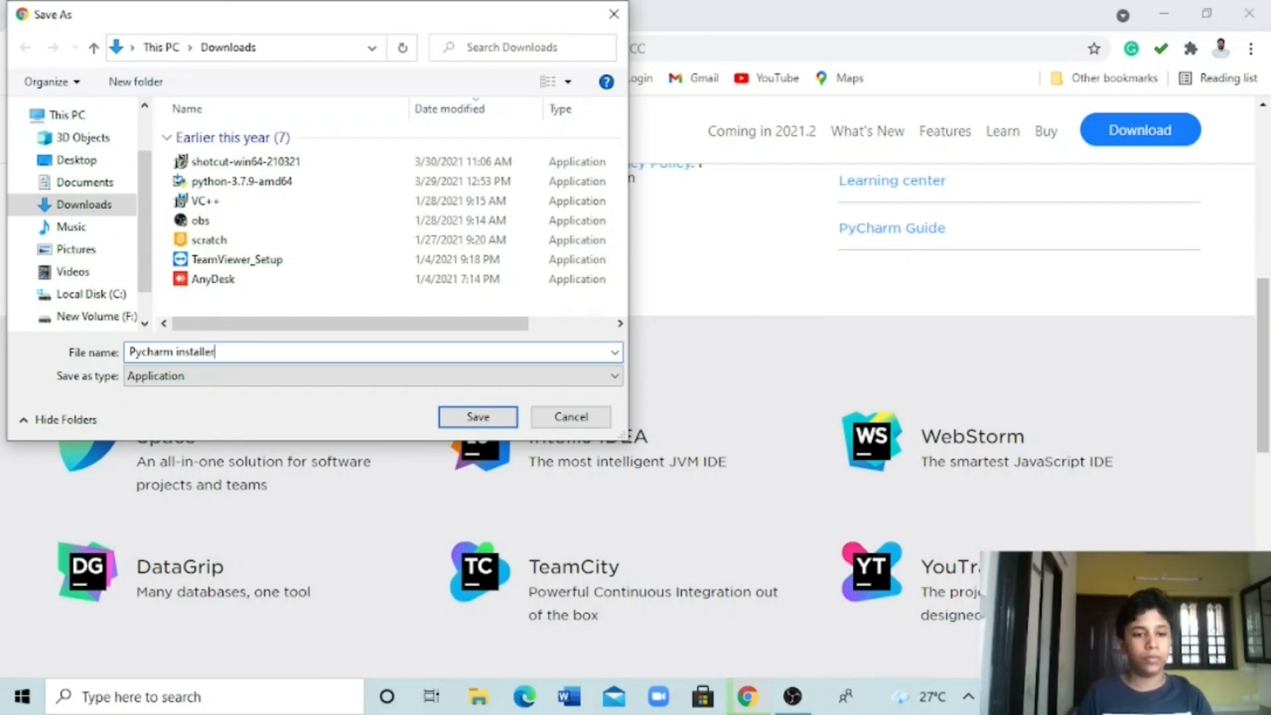
{"action": "key", "text": "Return"}
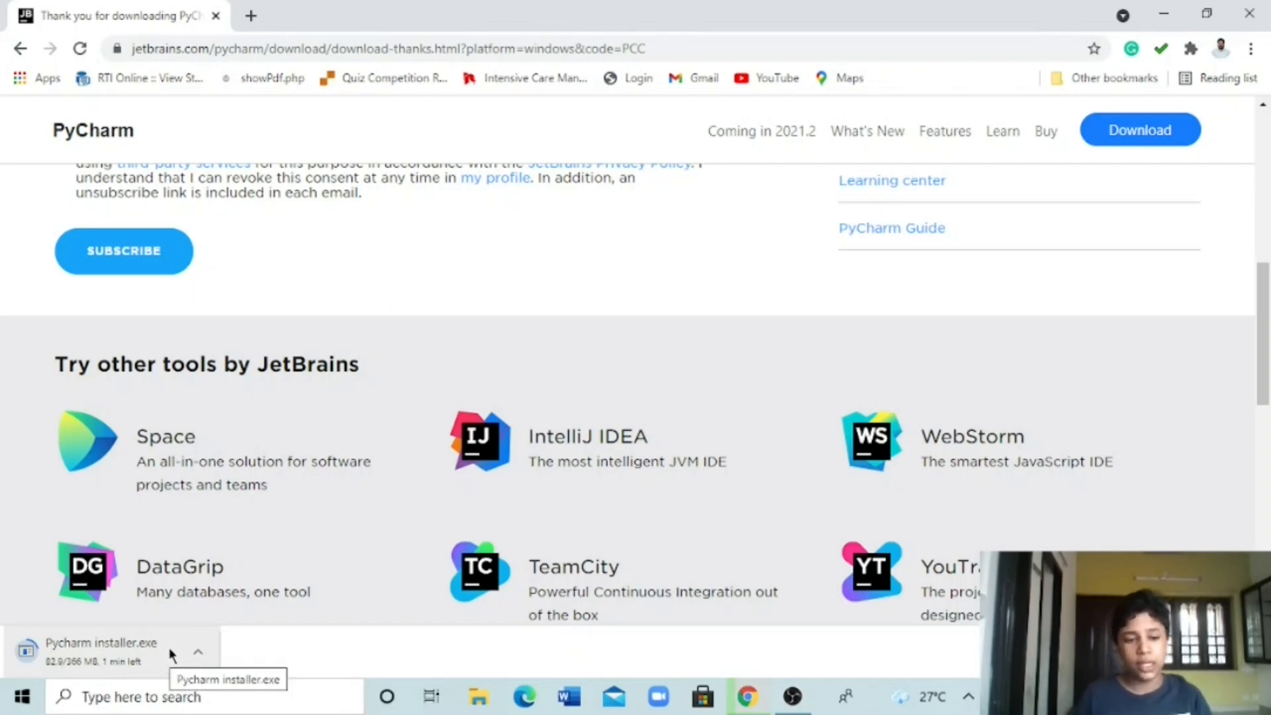
{"action": "left_click", "coordinate": [1164, 14]}
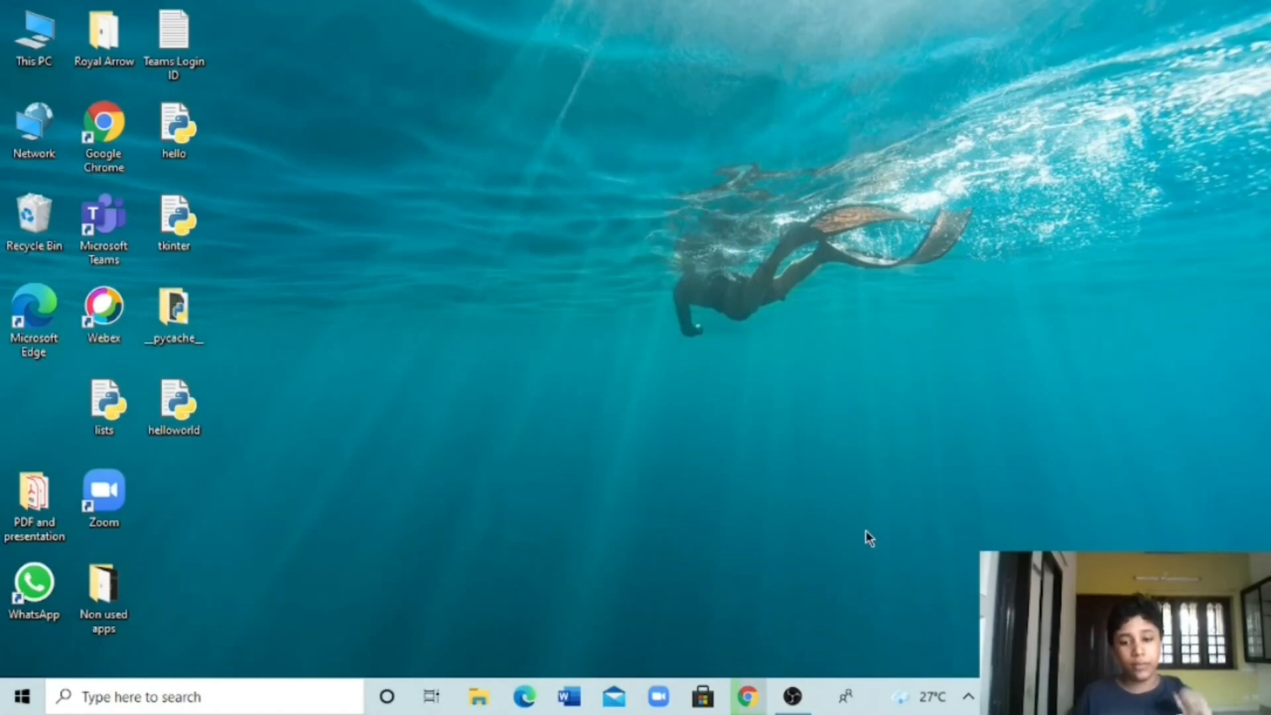
{"action": "left_click", "coordinate": [748, 696]}
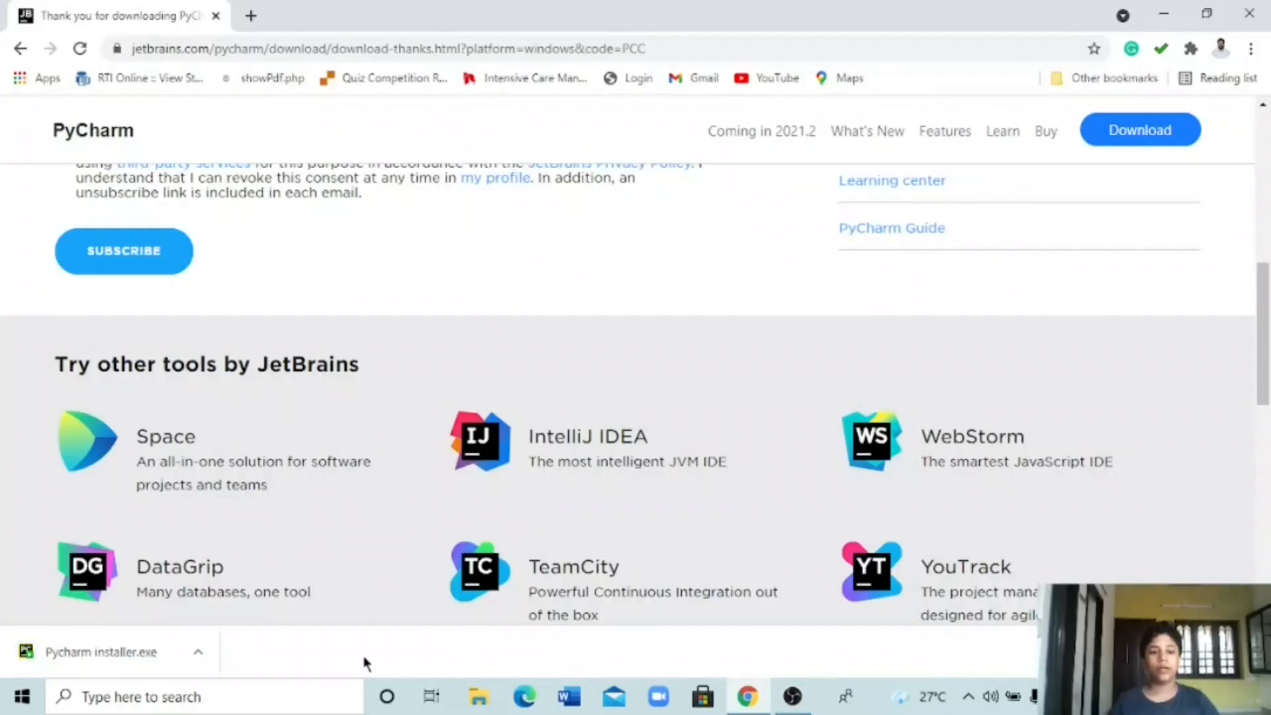
Step: Launch the downloaded Pycharm installer.exe
{"action": "left_click", "coordinate": [197, 653]}
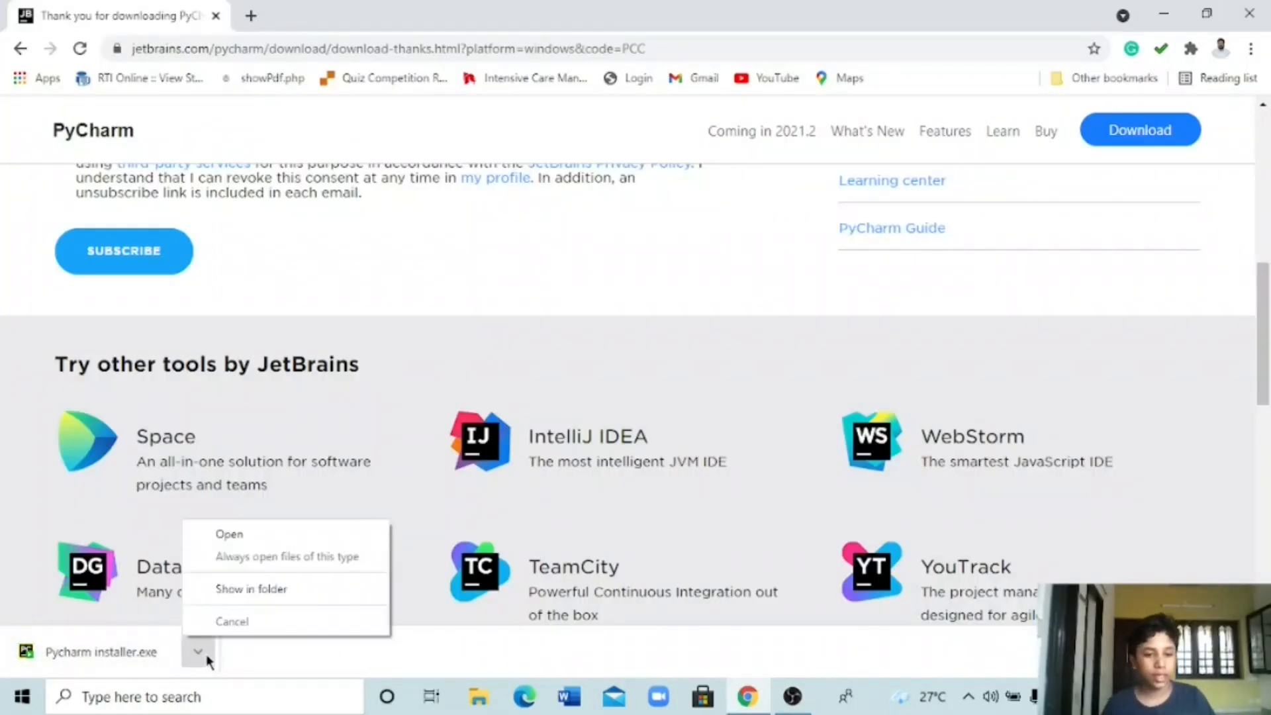
{"action": "left_click", "coordinate": [299, 540]}
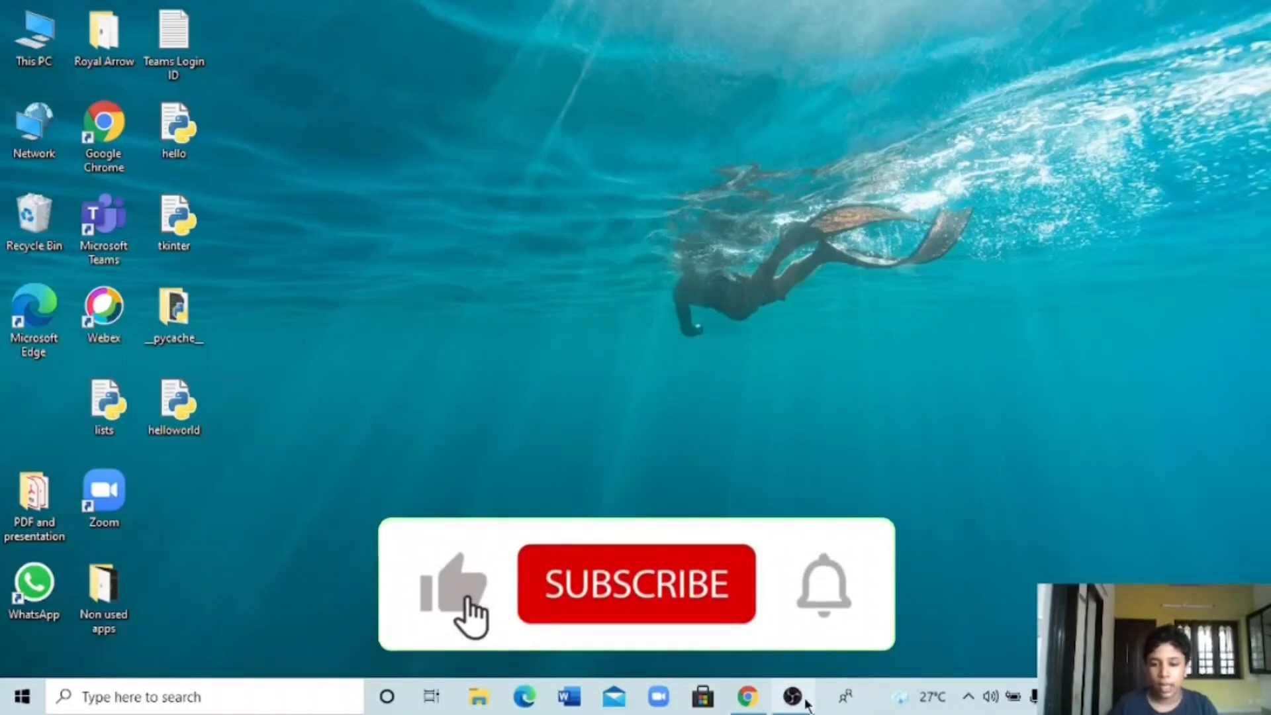
{"action": "mouse_move", "coordinate": [806, 705]}
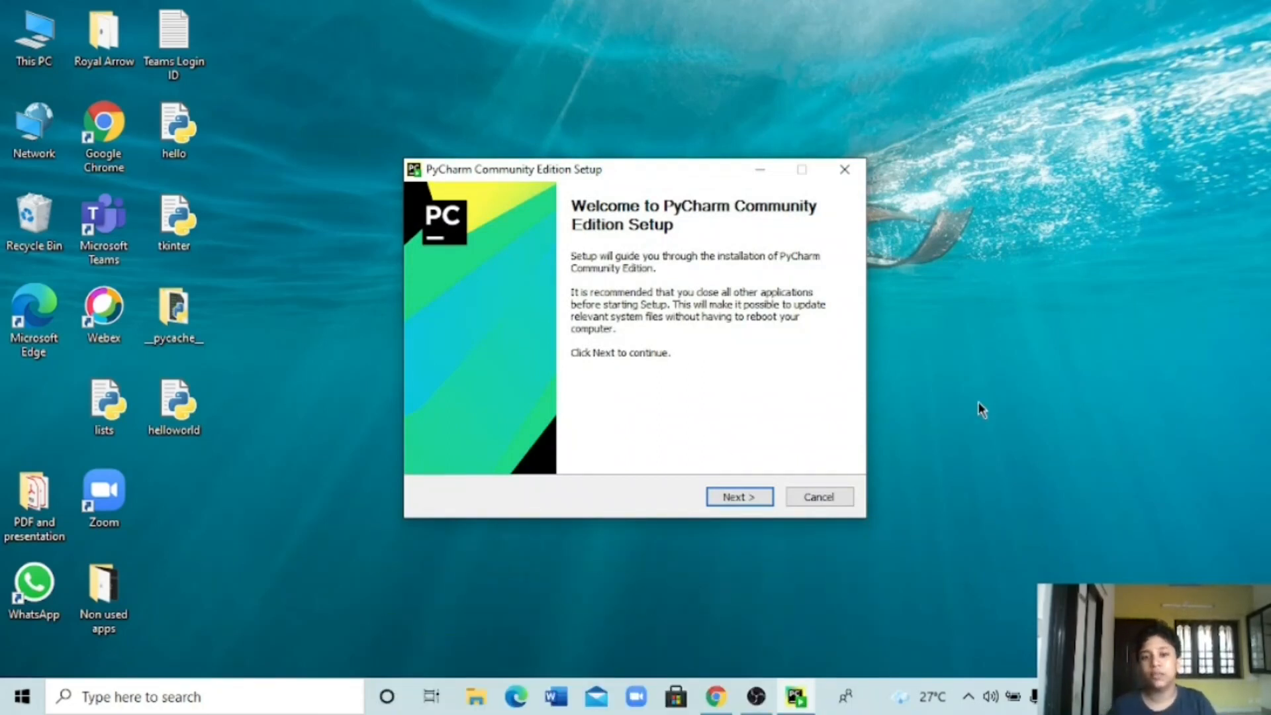
Step: Keep the default destination folder and enable the 64-bit launcher desktop shortcut and the "Open Folder as Project" context menu option
{"action": "left_click", "coordinate": [751, 503]}
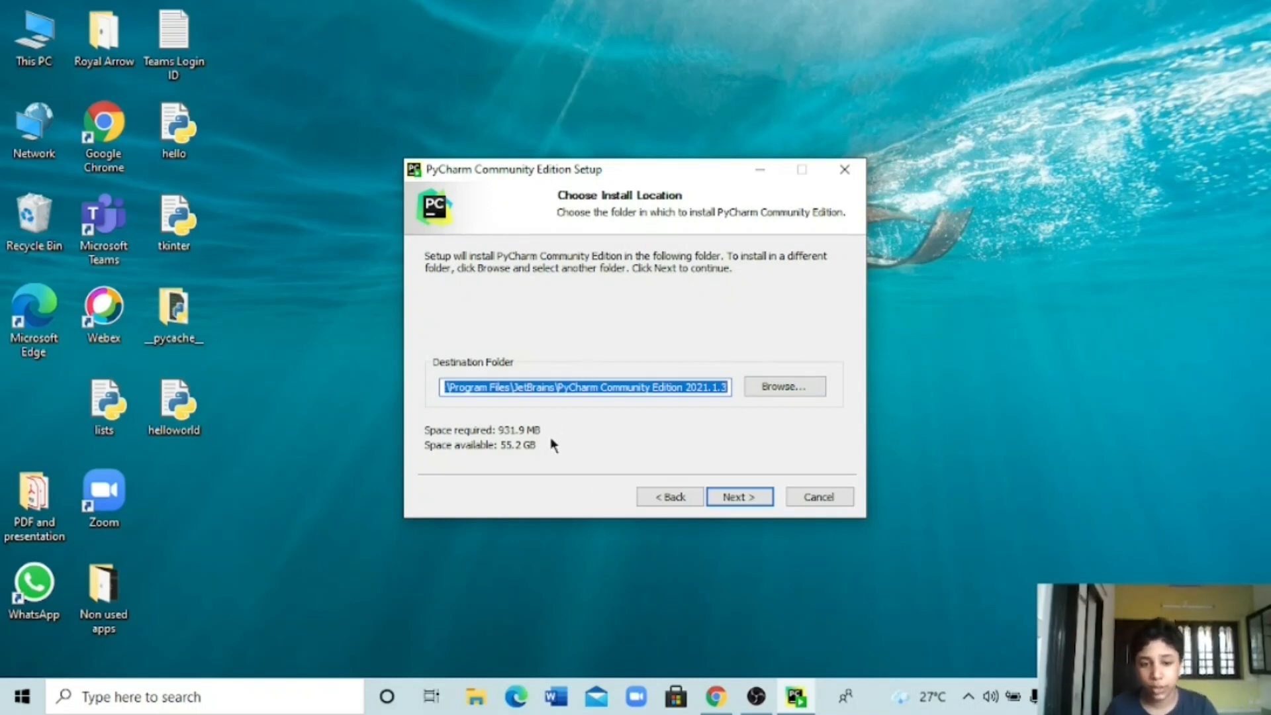
{"action": "left_click", "coordinate": [752, 501]}
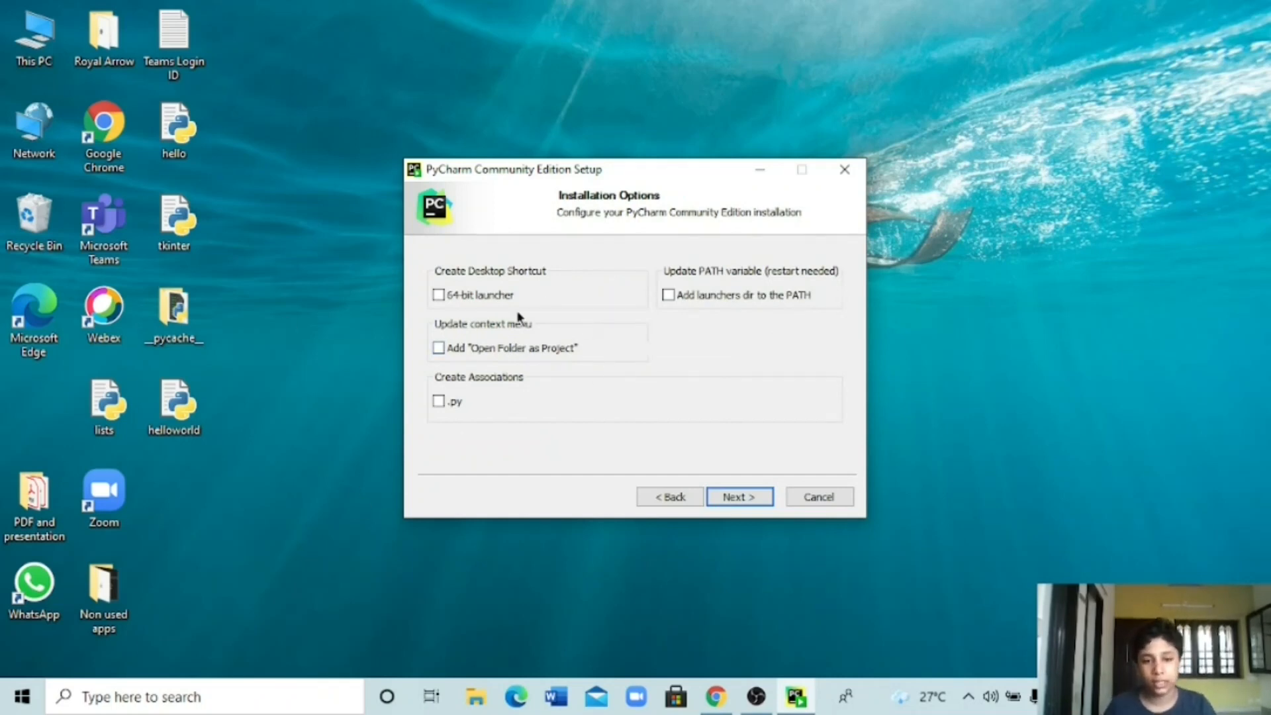
{"action": "left_click", "coordinate": [474, 295]}
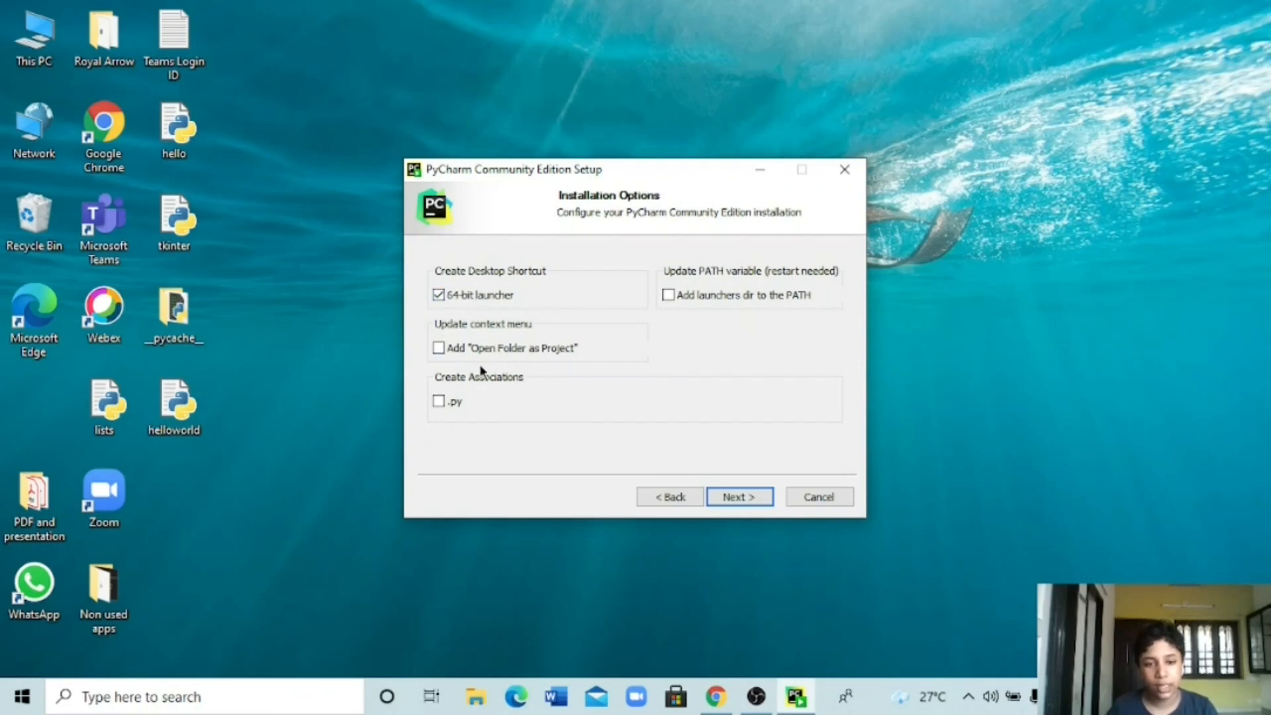
{"action": "left_click", "coordinate": [439, 349]}
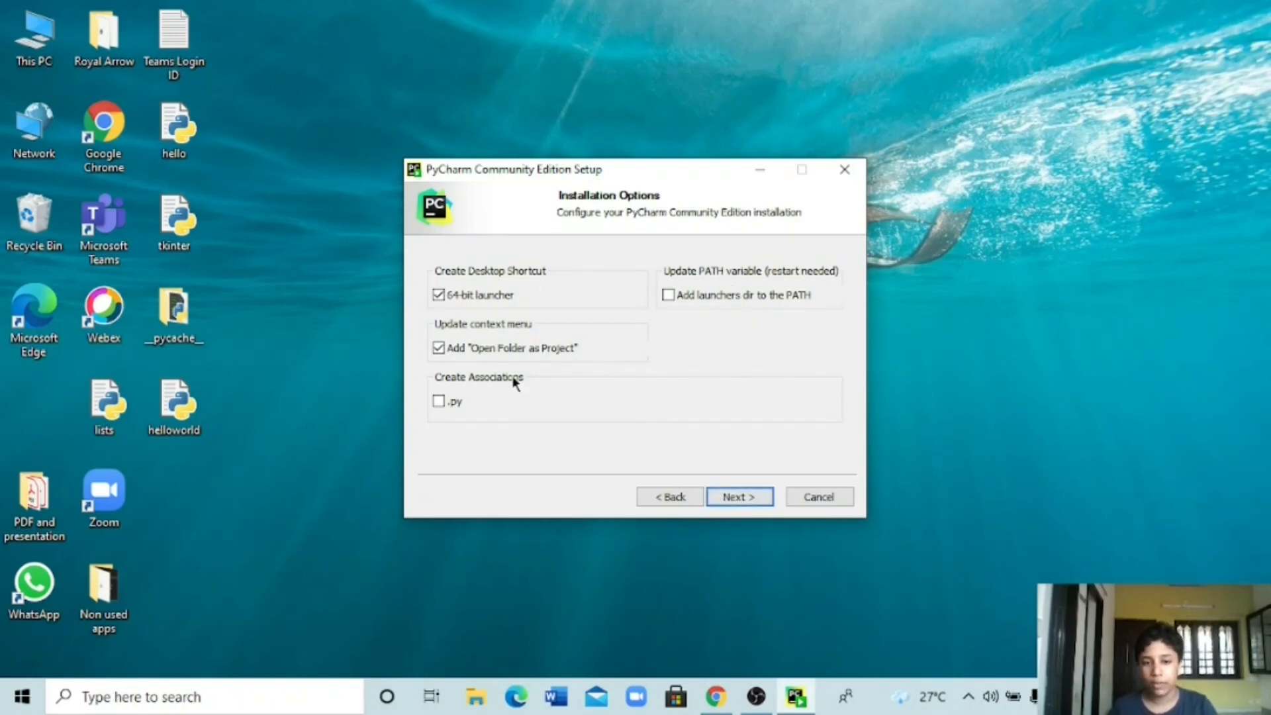
{"action": "left_click", "coordinate": [752, 502]}
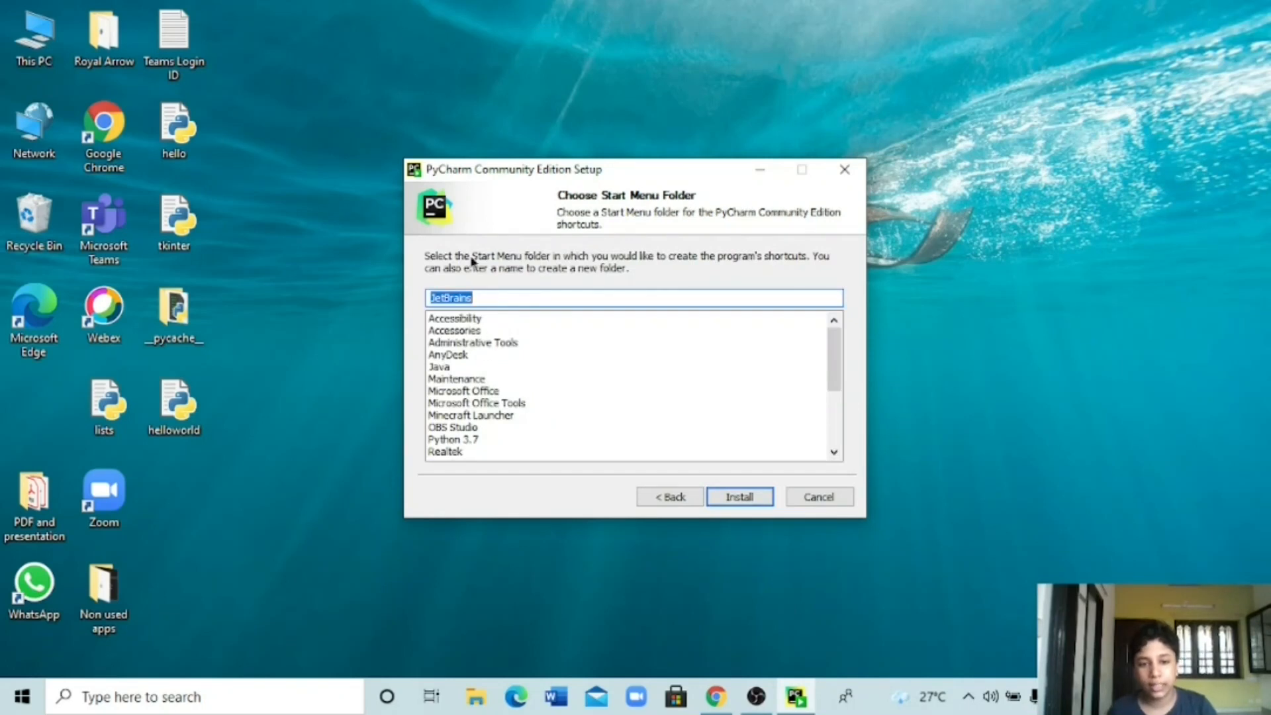
Step: Install PyCharm with the JetBrains Start Menu folder, then finish setup with Run PyCharm Community Edition enabled
{"action": "left_click", "coordinate": [739, 497]}
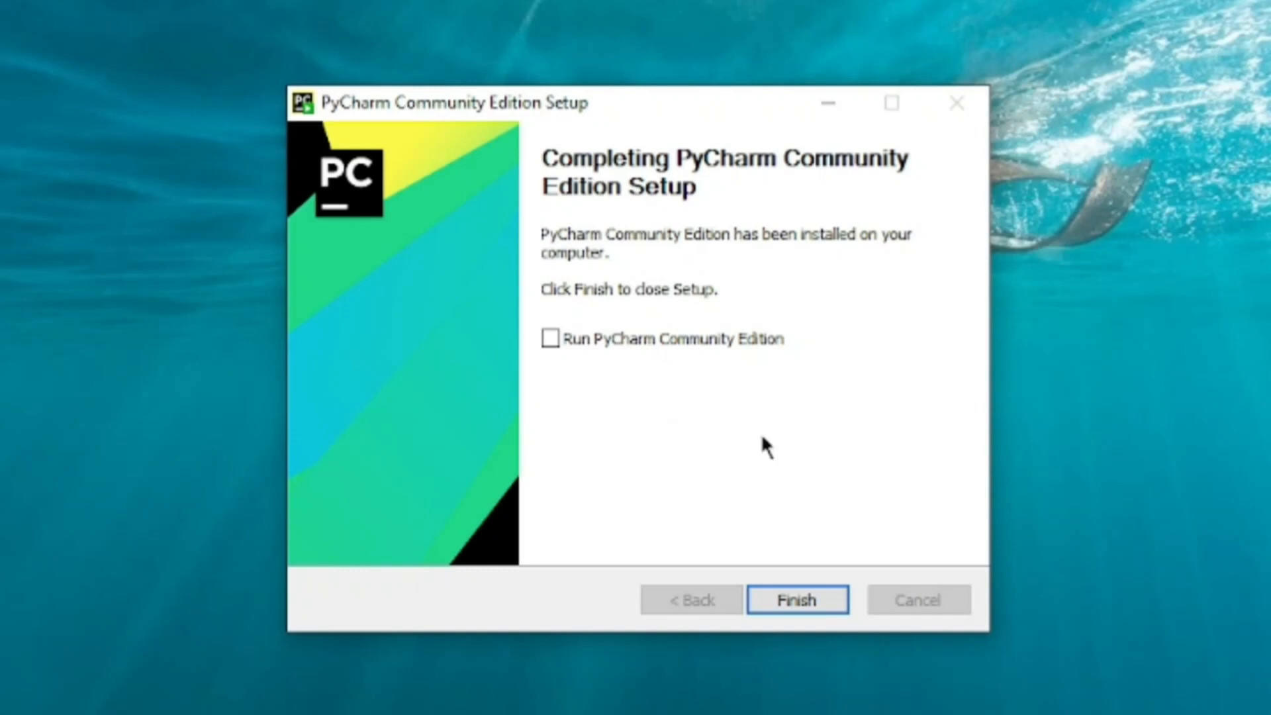
{"action": "left_click_drag", "start_coordinate": [467, 97], "coordinate": [443, 114]}
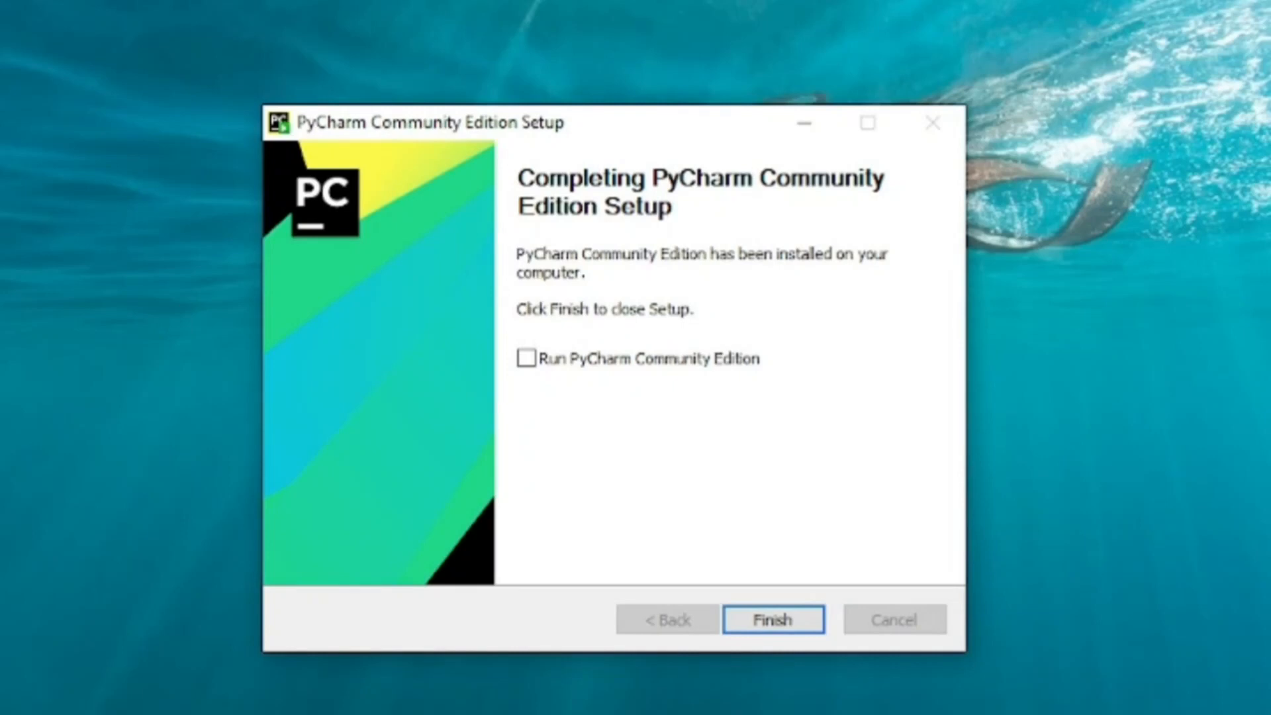
{"action": "left_click", "coordinate": [570, 361]}
{"action": "left_click", "coordinate": [771, 619]}
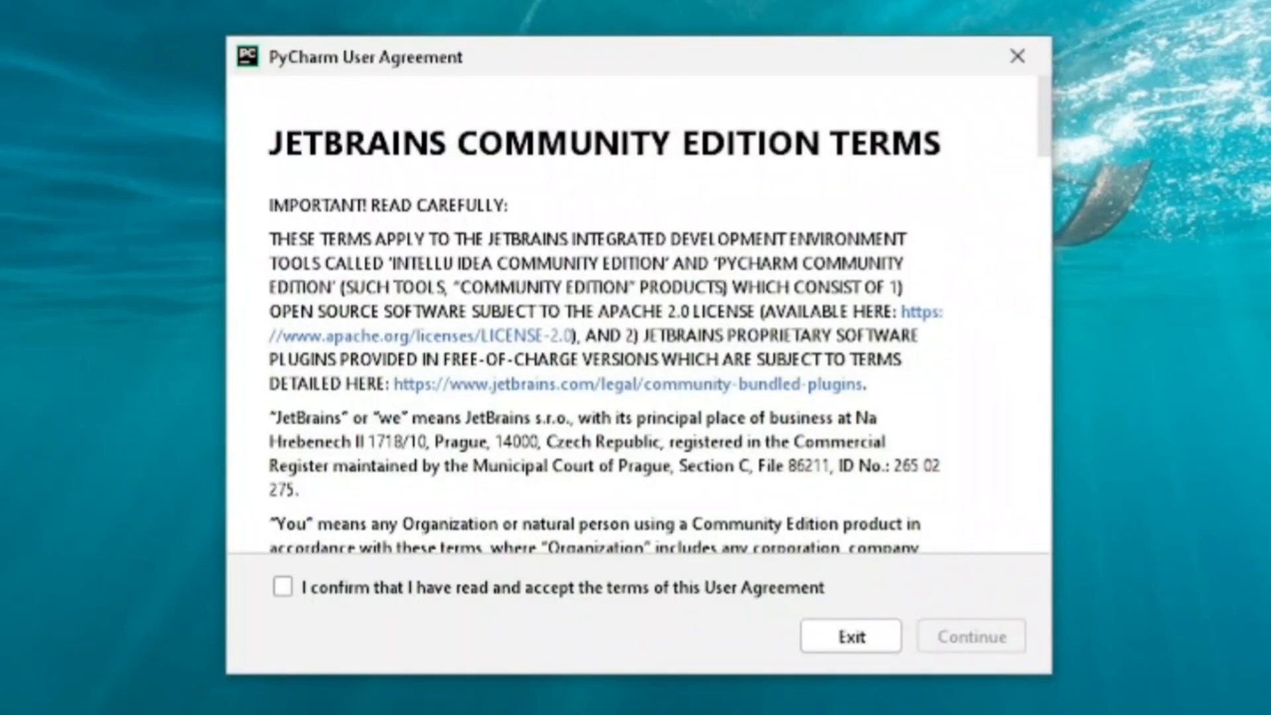
Step: Accept the terms of the PyCharm User Agreement and continue
{"action": "scroll", "coordinate": [662, 371], "scroll_direction": "down", "scroll_amount": 10}
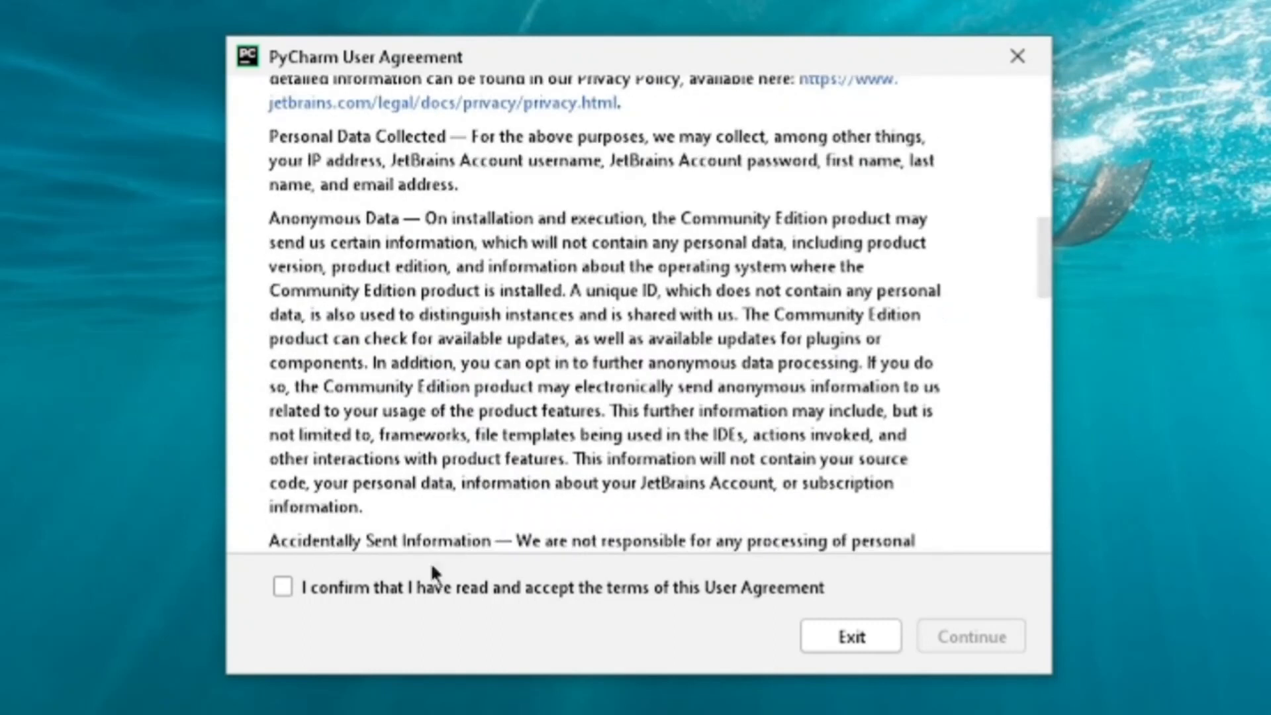
{"action": "left_click", "coordinate": [382, 594]}
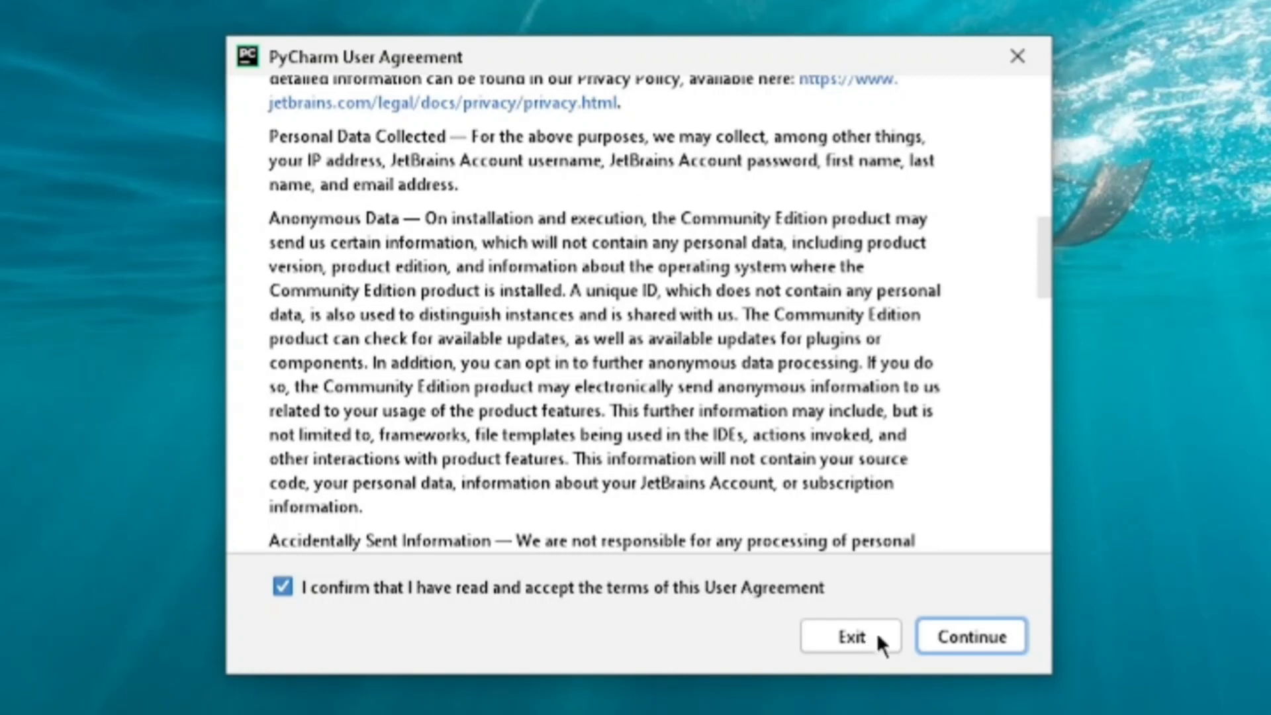
{"action": "left_click", "coordinate": [981, 641]}
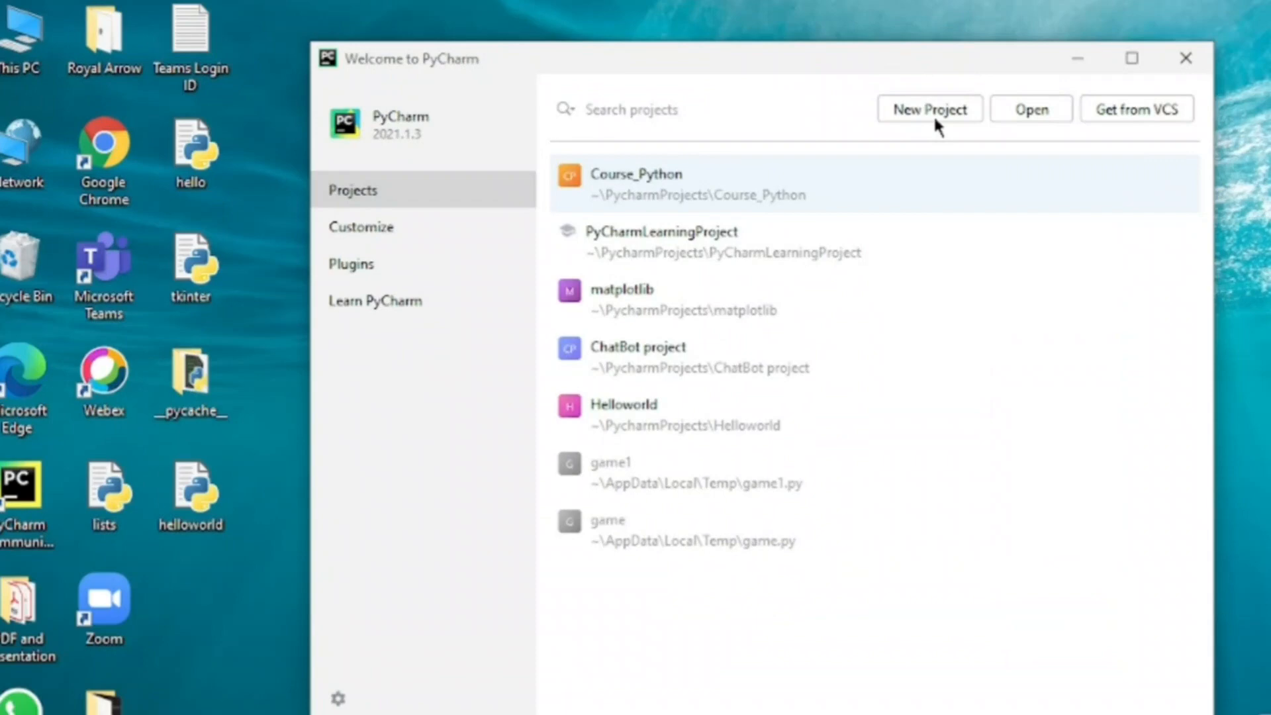
Step: Create a new project named Hello_World in the PycharmProjects folder, using a new Virtualenv environment and the main.py welcome script
{"action": "left_click", "coordinate": [933, 111]}
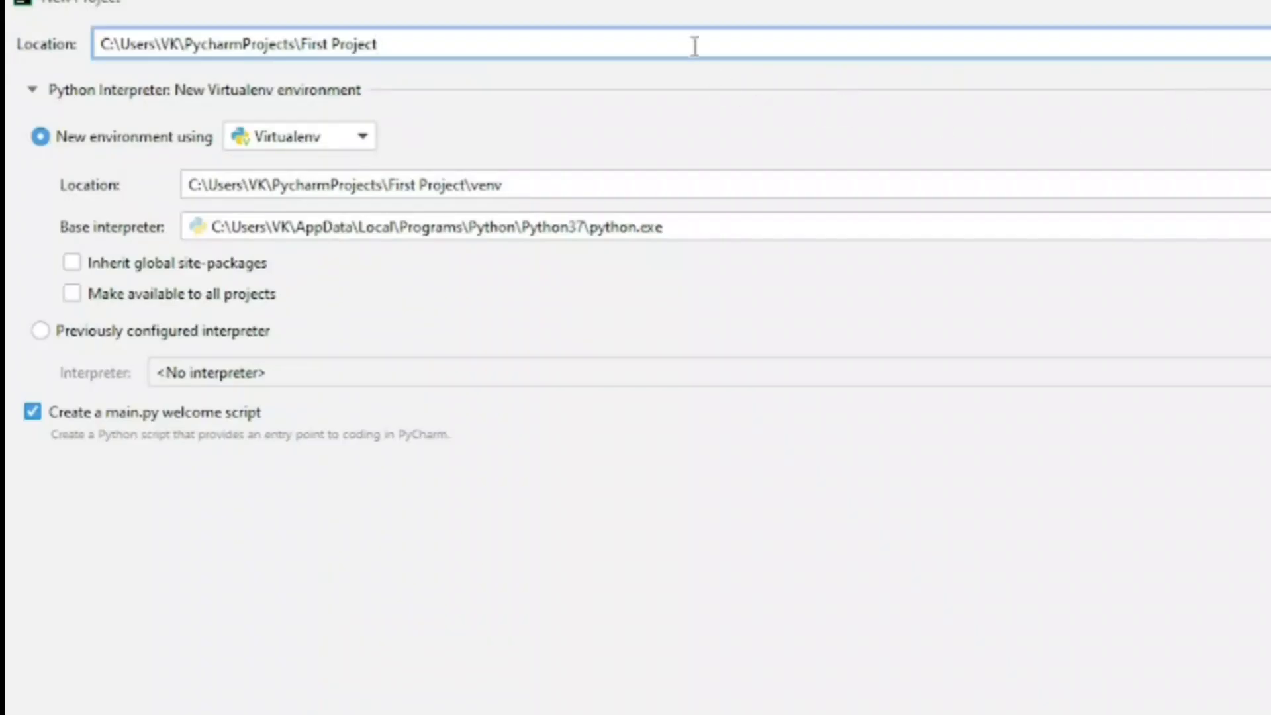
{"action": "left_click_drag", "start_coordinate": [378, 44], "coordinate": [301, 54]}
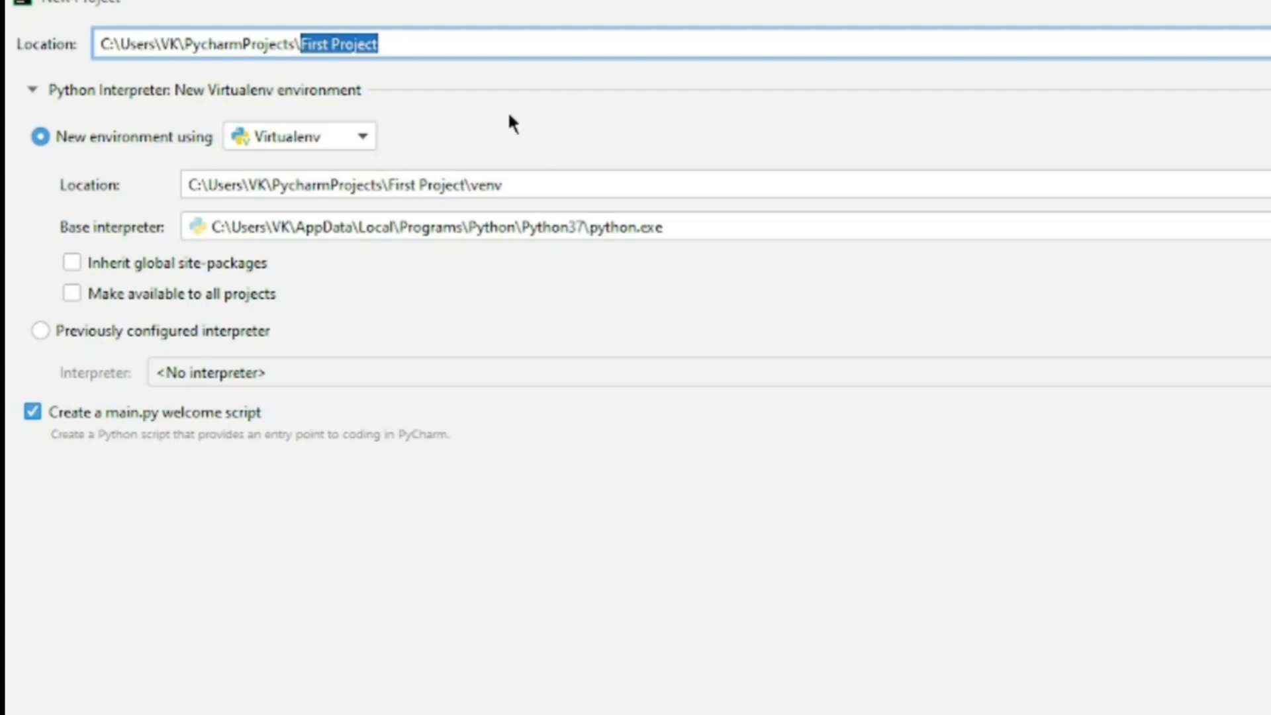
{"action": "key", "text": "BackSpace"}
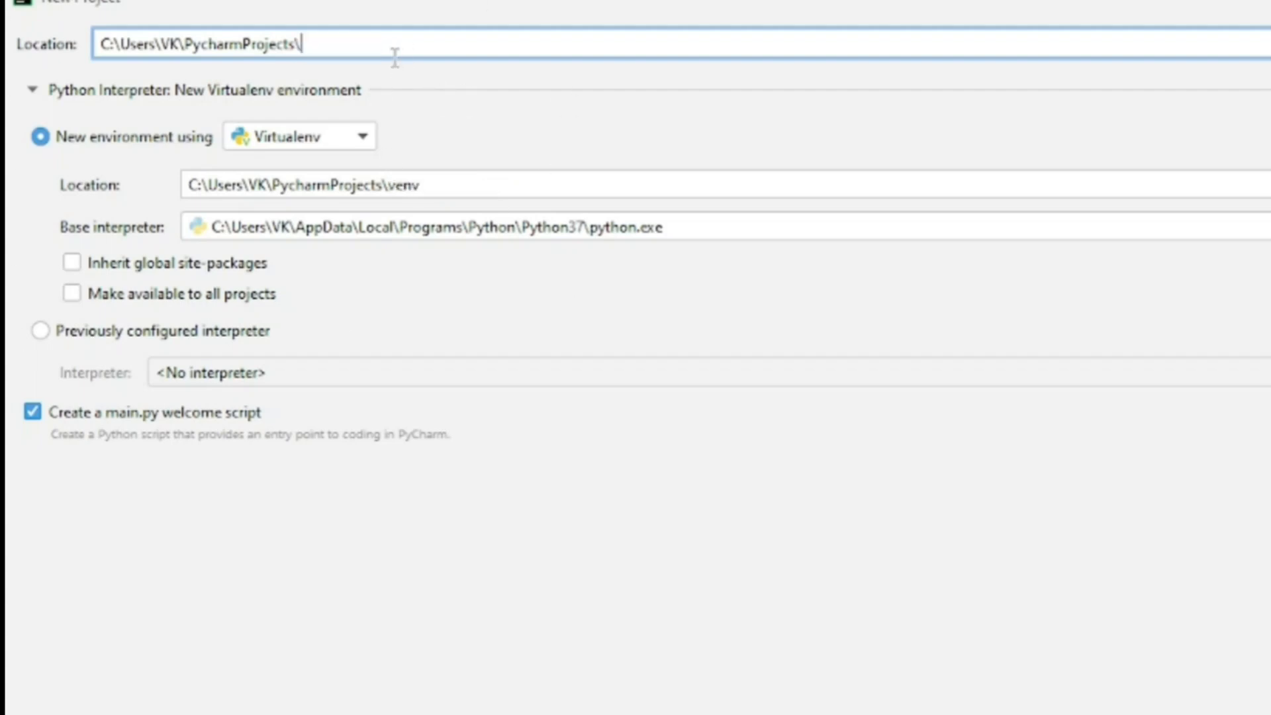
{"action": "type", "text": "e"}
{"action": "key", "text": "BackSpace"}
{"action": "type", "text": "Hello"}
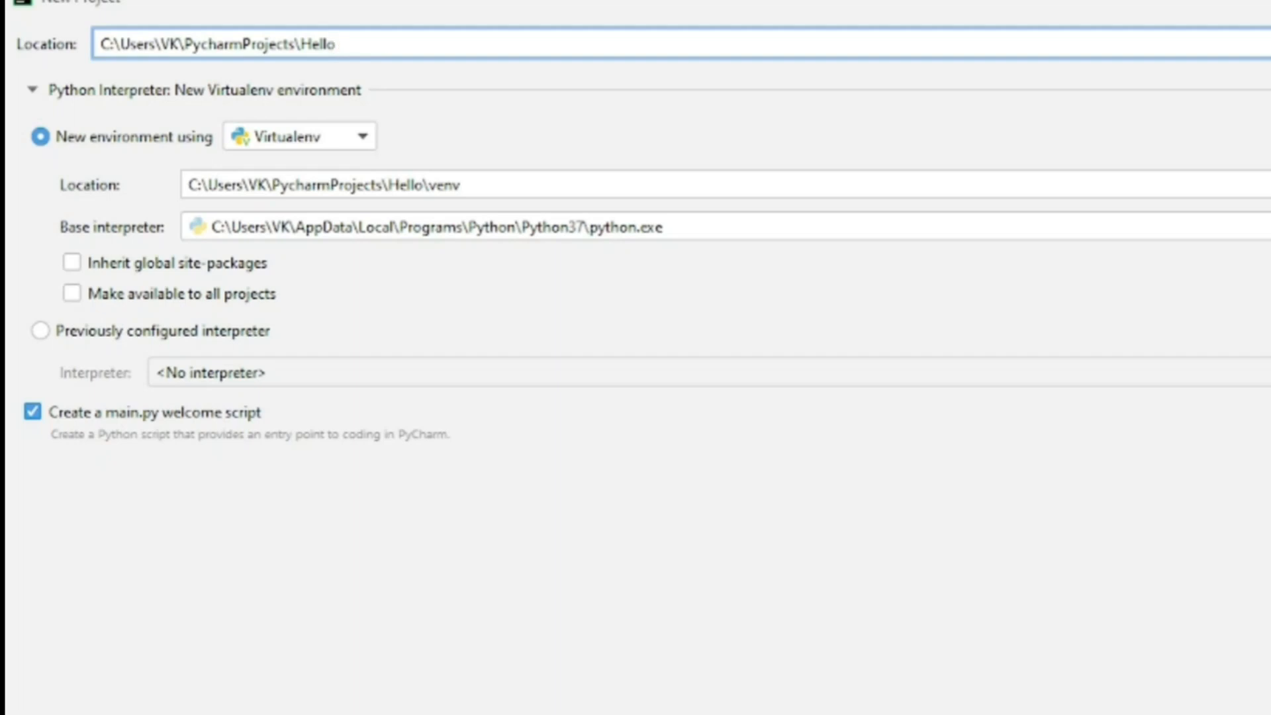
{"action": "key", "text": "Return"}
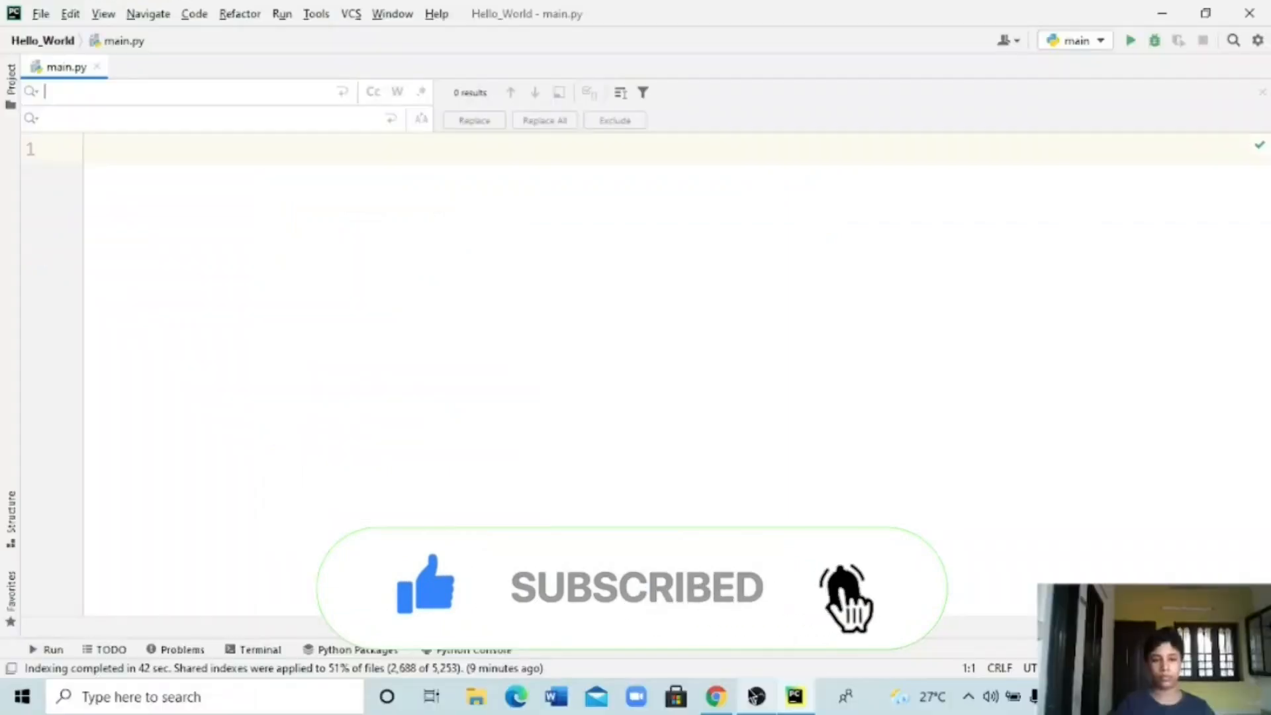
Step: Show the project file tree, then close main.py and reopen it without the find and replace bar
{"action": "left_click", "coordinate": [412, 327]}
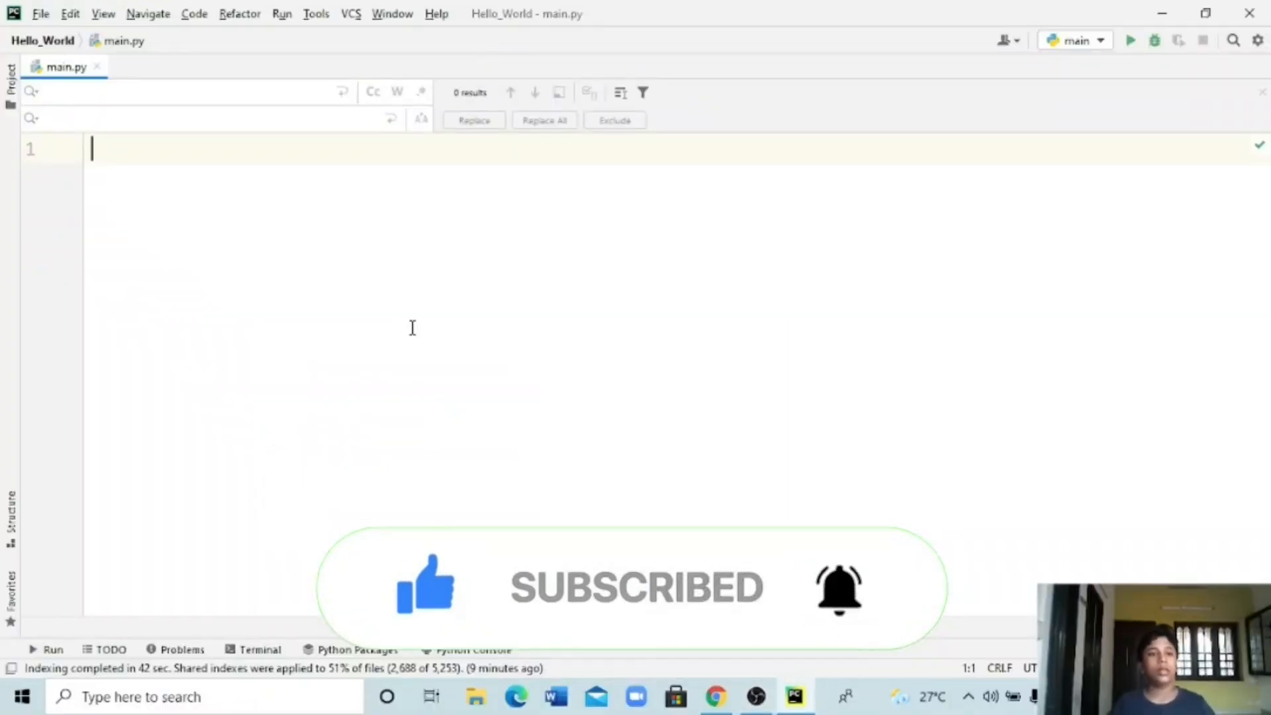
{"action": "left_click", "coordinate": [9, 86]}
{"action": "double_click", "coordinate": [66, 126]}
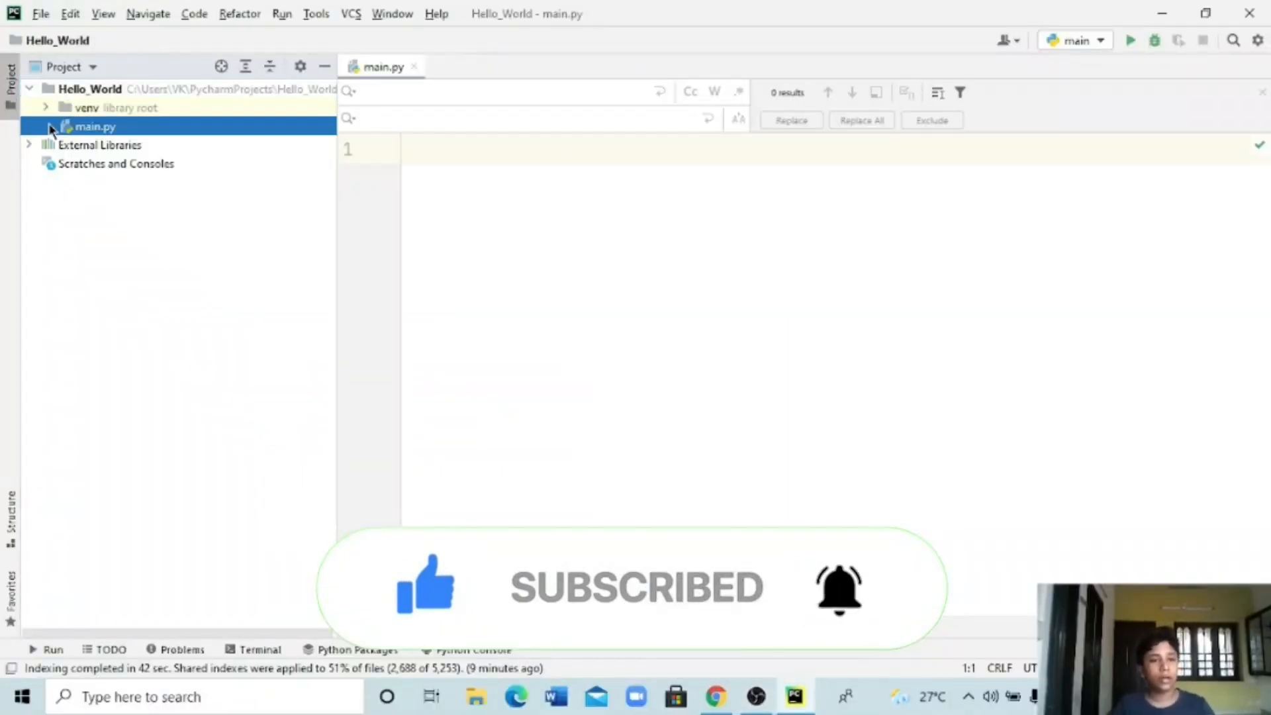
{"action": "left_click", "coordinate": [414, 66]}
{"action": "double_click", "coordinate": [240, 127]}
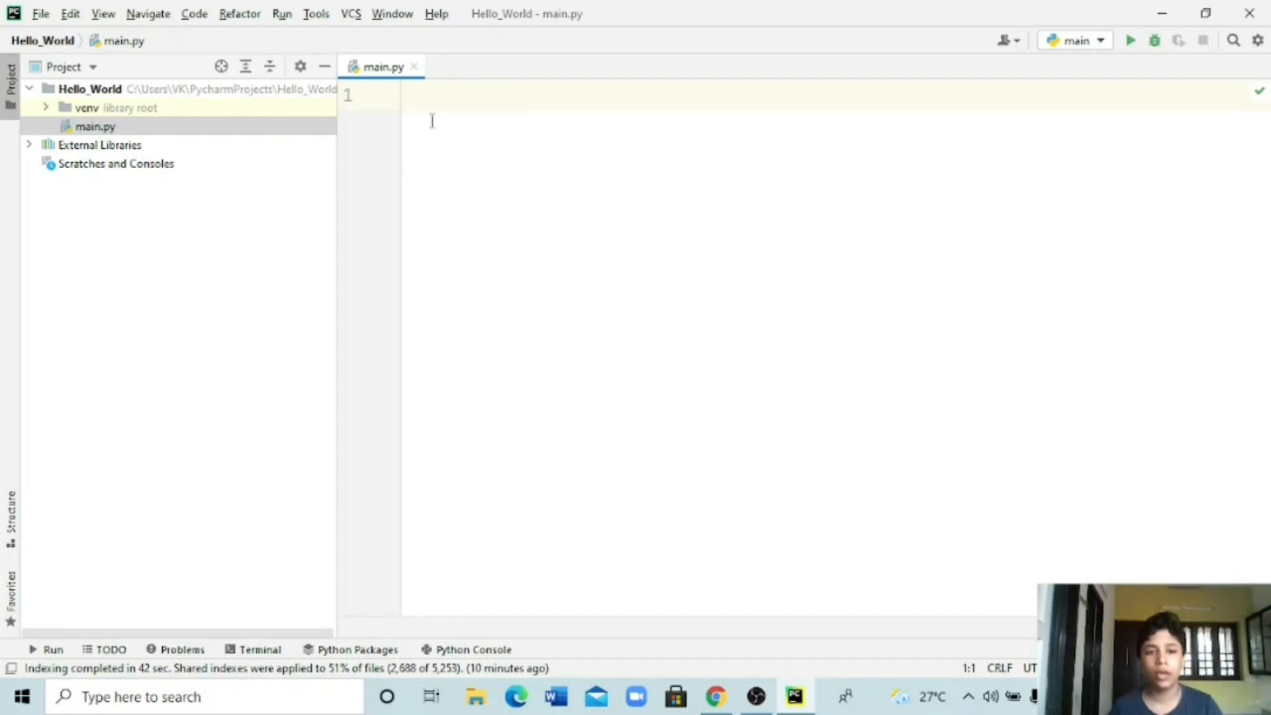
Step: Write the line print('Helo World') in main.py
{"action": "type", "text": "pa"}
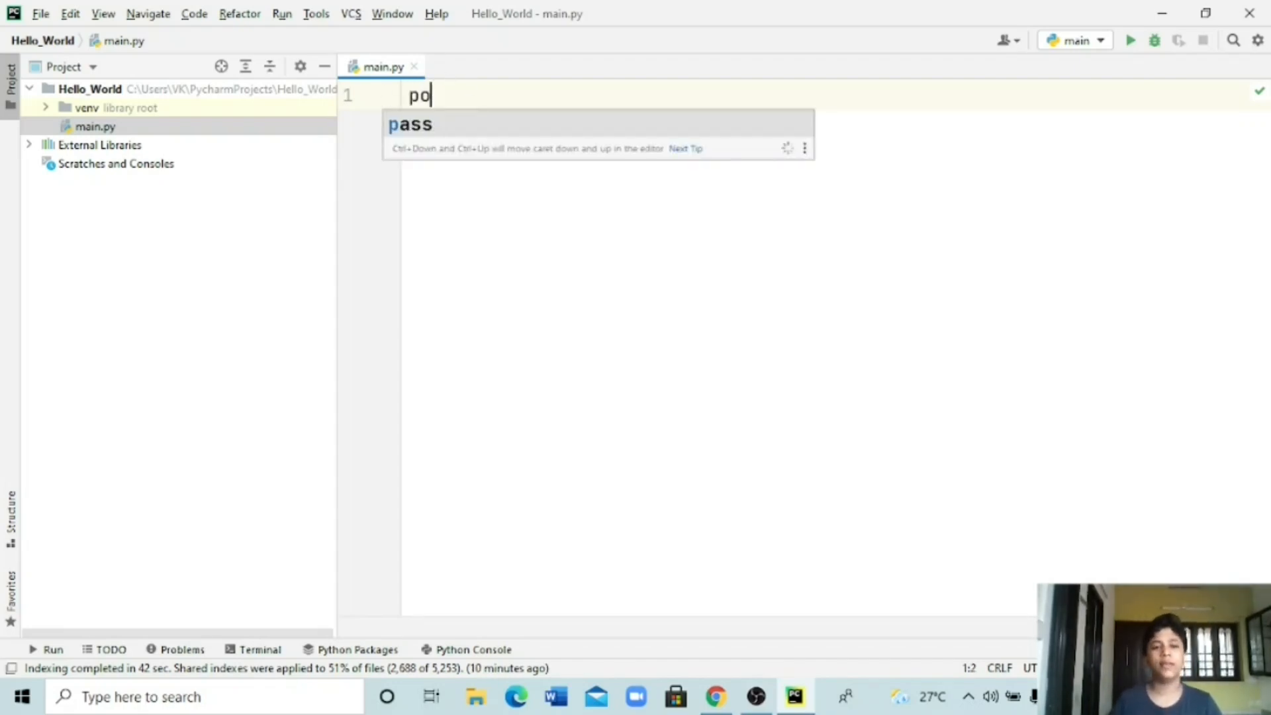
{"action": "key", "text": "BackSpace"}
{"action": "type", "text": "rint"}
{"action": "type", "text": "('H"}
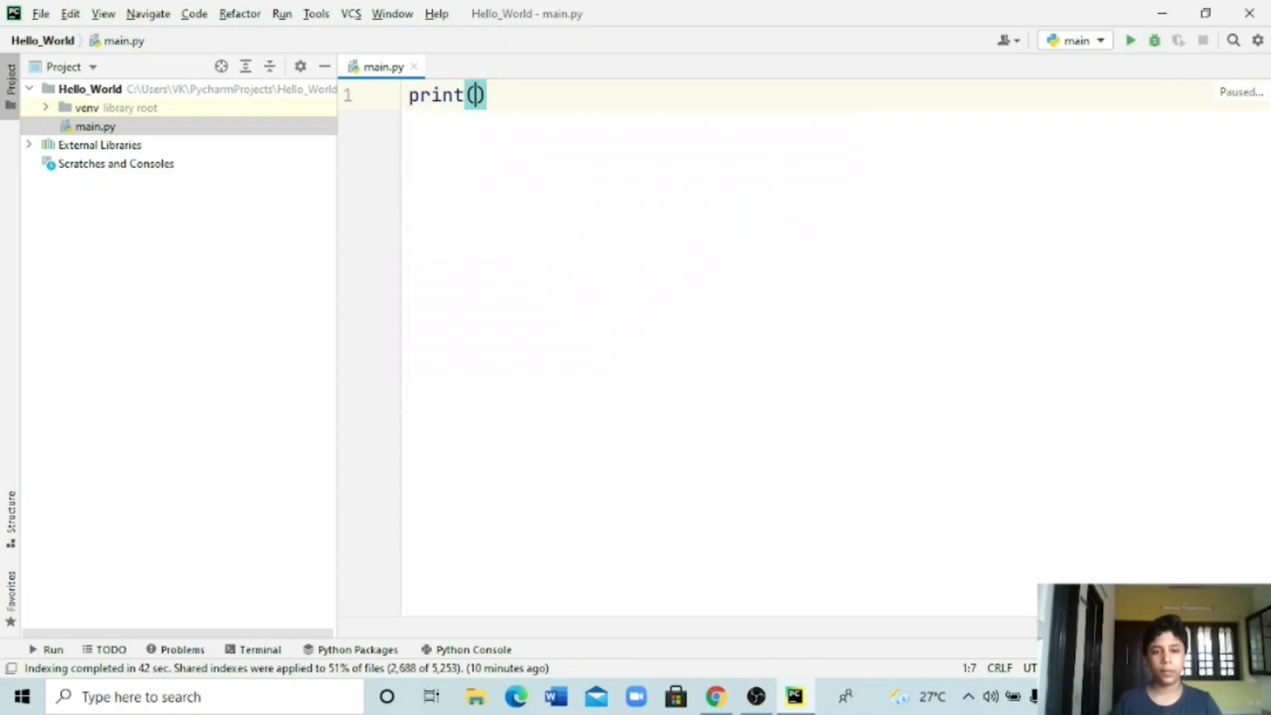
{"action": "type", "text": "eell"}
{"action": "key", "text": "BackSpace"}
{"action": "key", "text": "BackSpace"}
{"action": "key", "text": "BackSpace"}
{"action": "type", "text": "lo Wor"}
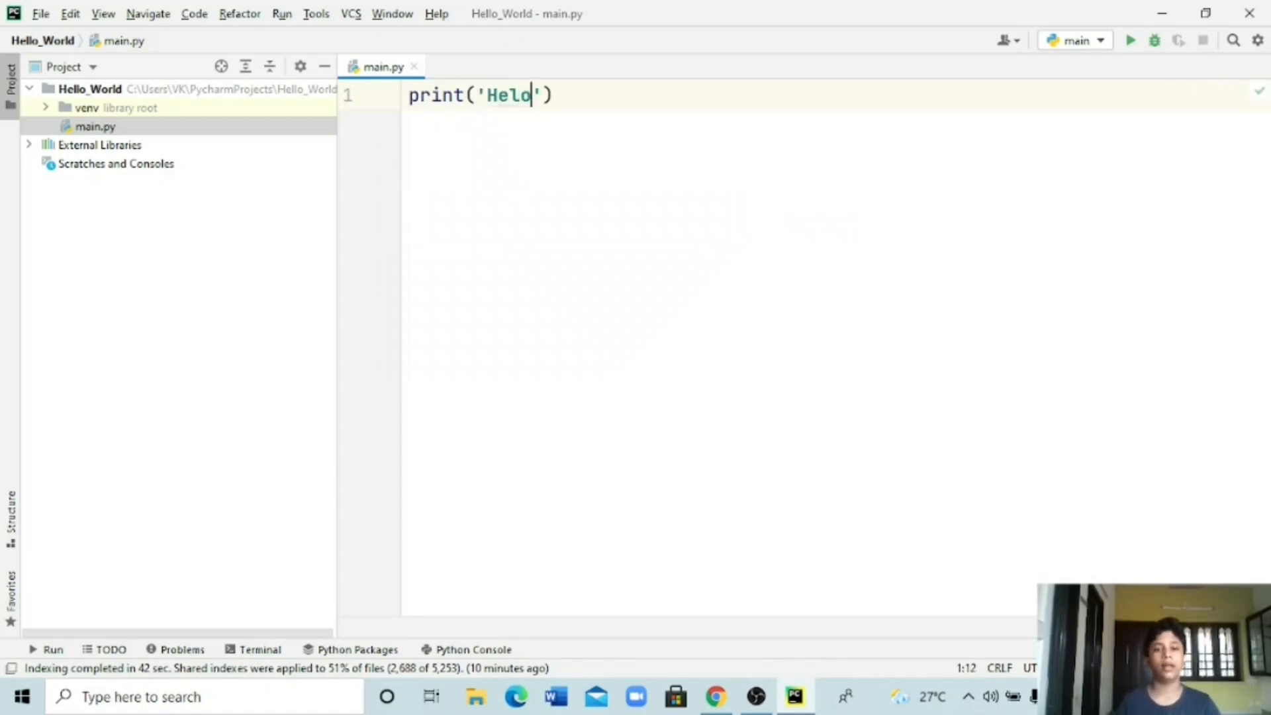
{"action": "type", "text": "ld"}
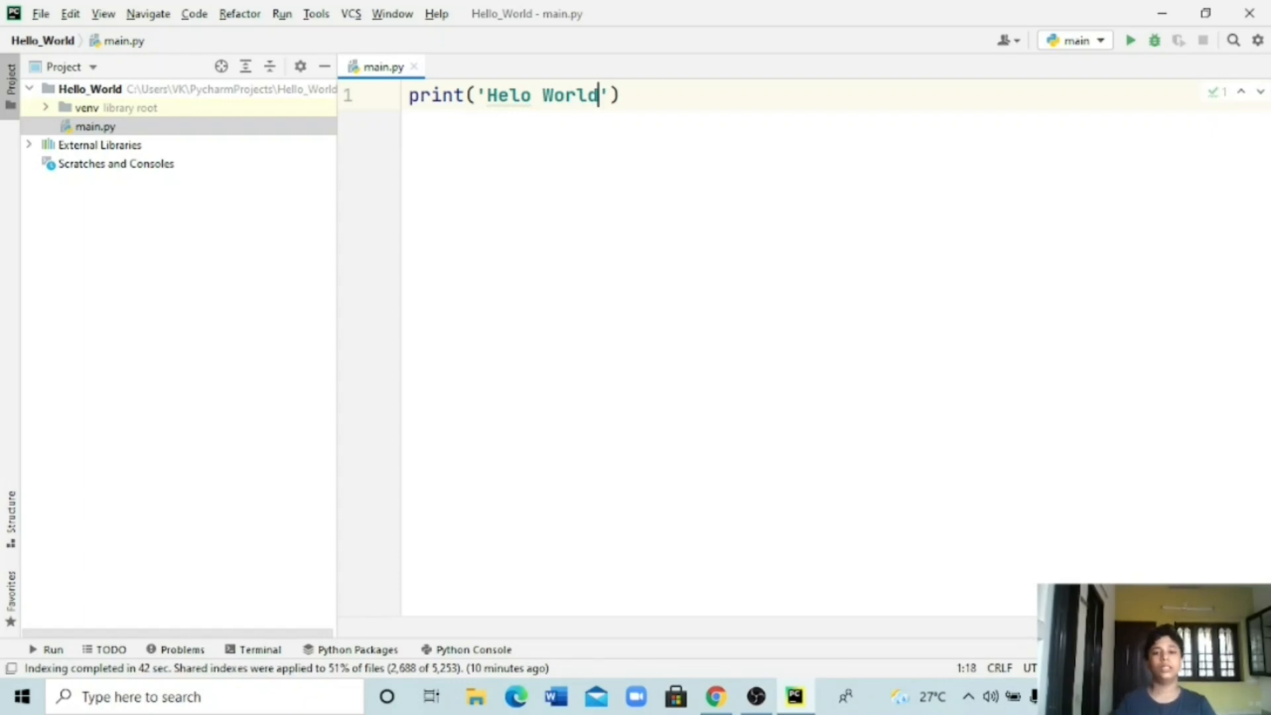
Step: Run main.py and check the line it prints in the run output
{"action": "left_click", "coordinate": [1131, 40]}
{"action": "left_click", "coordinate": [315, 488]}
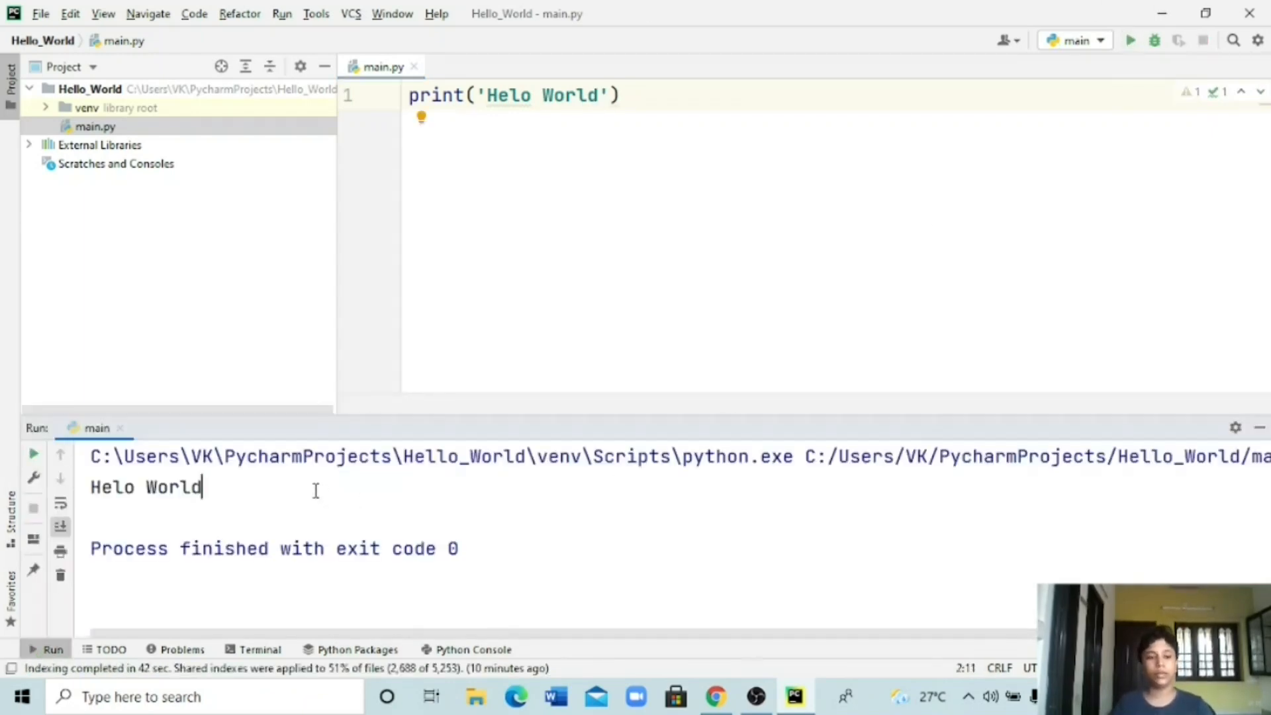
{"action": "left_click_drag", "start_coordinate": [315, 488], "coordinate": [90, 488]}
{"action": "left_click", "coordinate": [253, 487]}
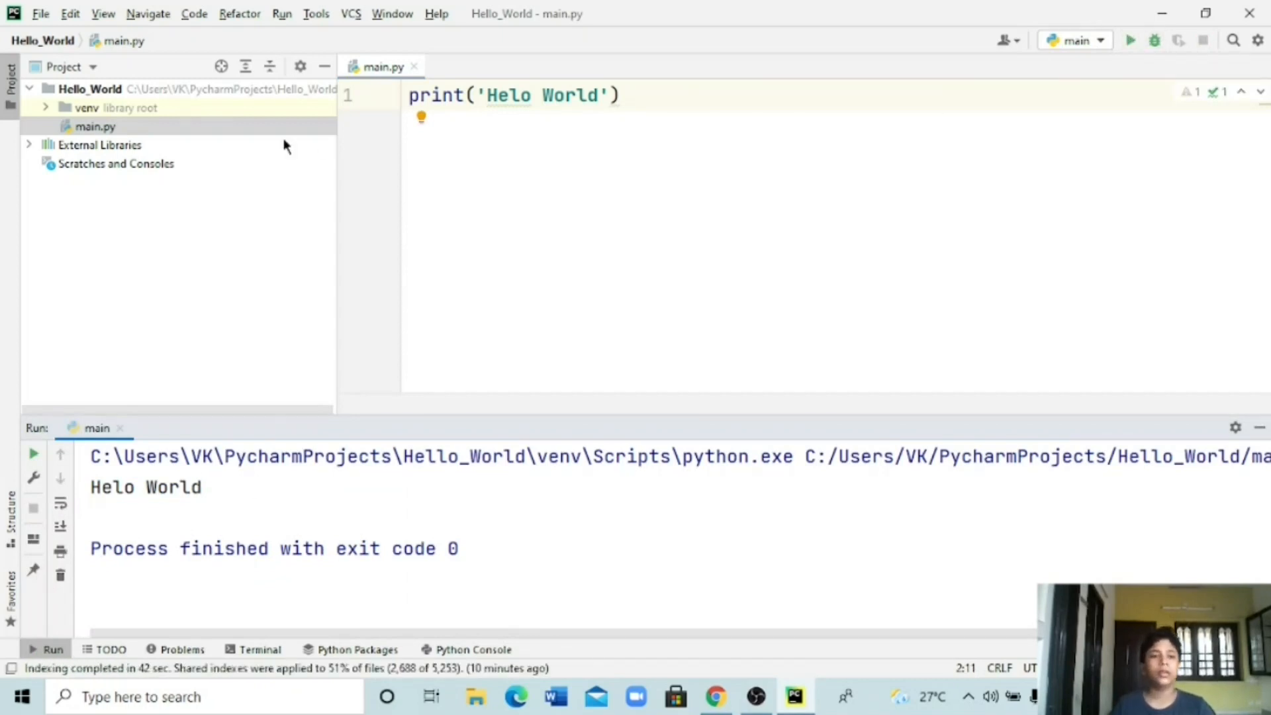
{"action": "left_click", "coordinate": [316, 93]}
{"action": "right_click", "coordinate": [316, 93]}
{"action": "mouse_move", "coordinate": [365, 97]}
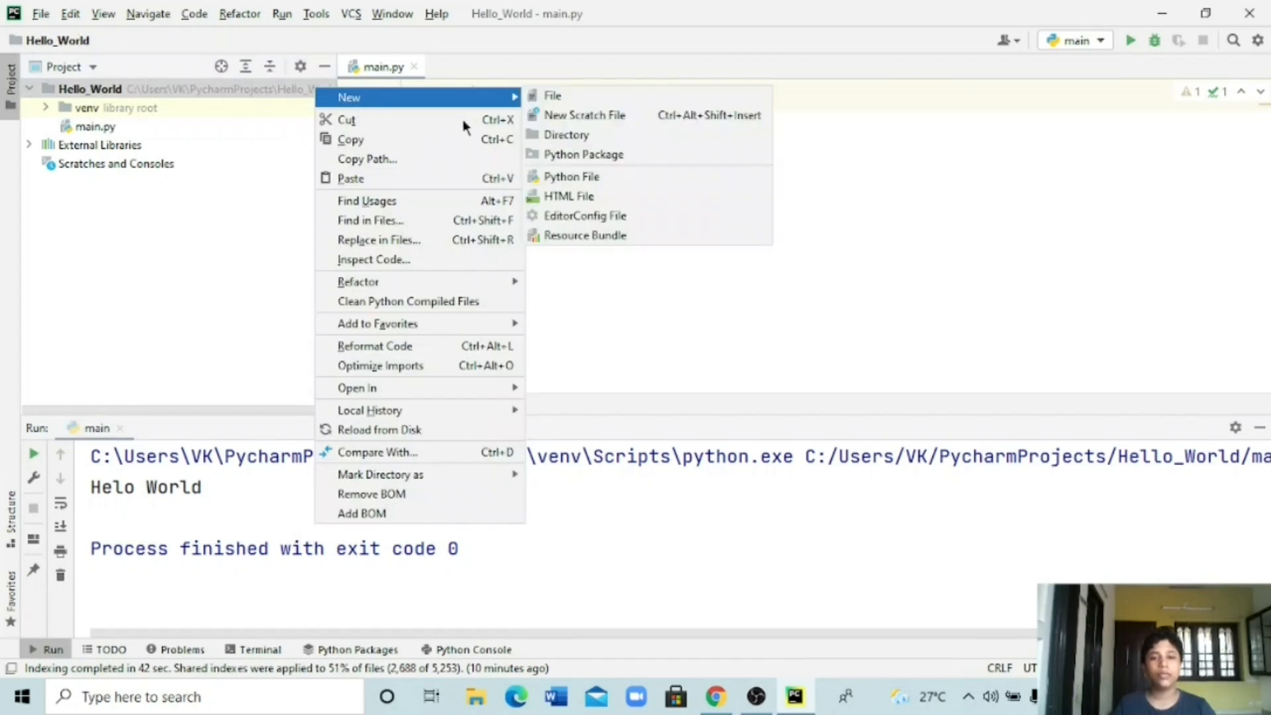
{"action": "key", "text": "Escape"}
{"action": "key", "text": "Escape"}
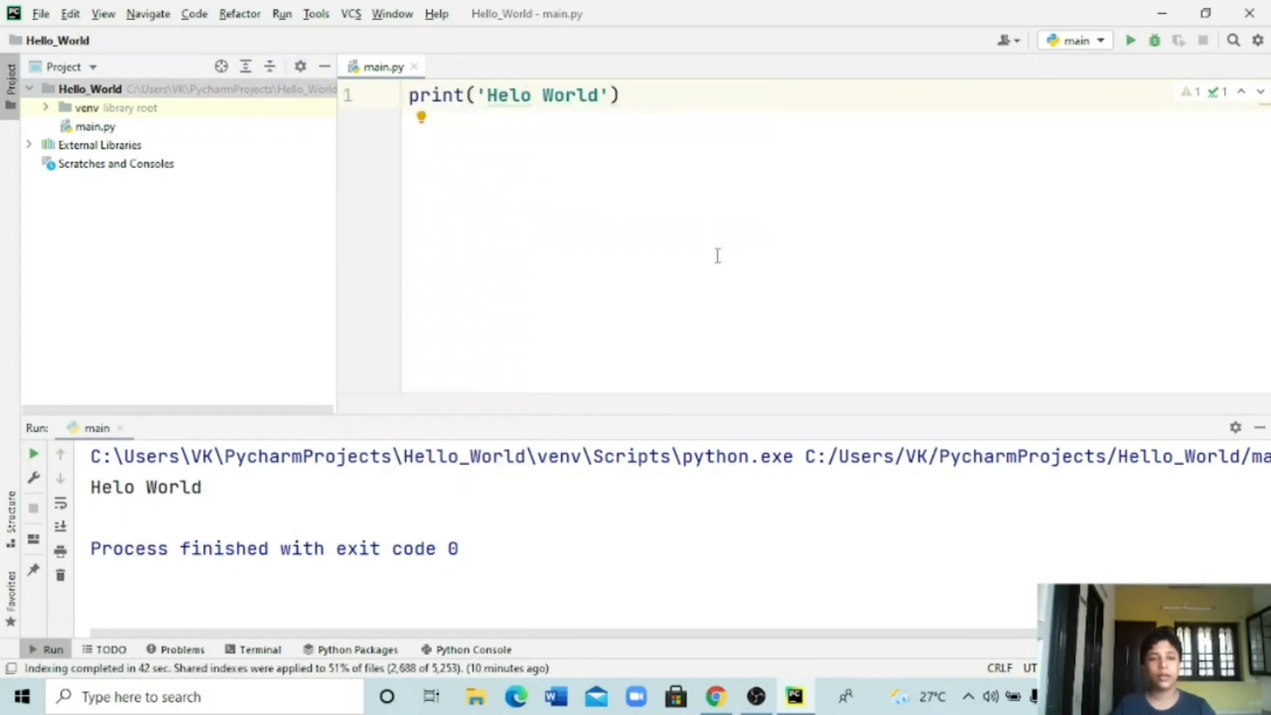
Step: Add a Python file named "The new file" to the Hello_World project
{"action": "double_click", "coordinate": [271, 92]}
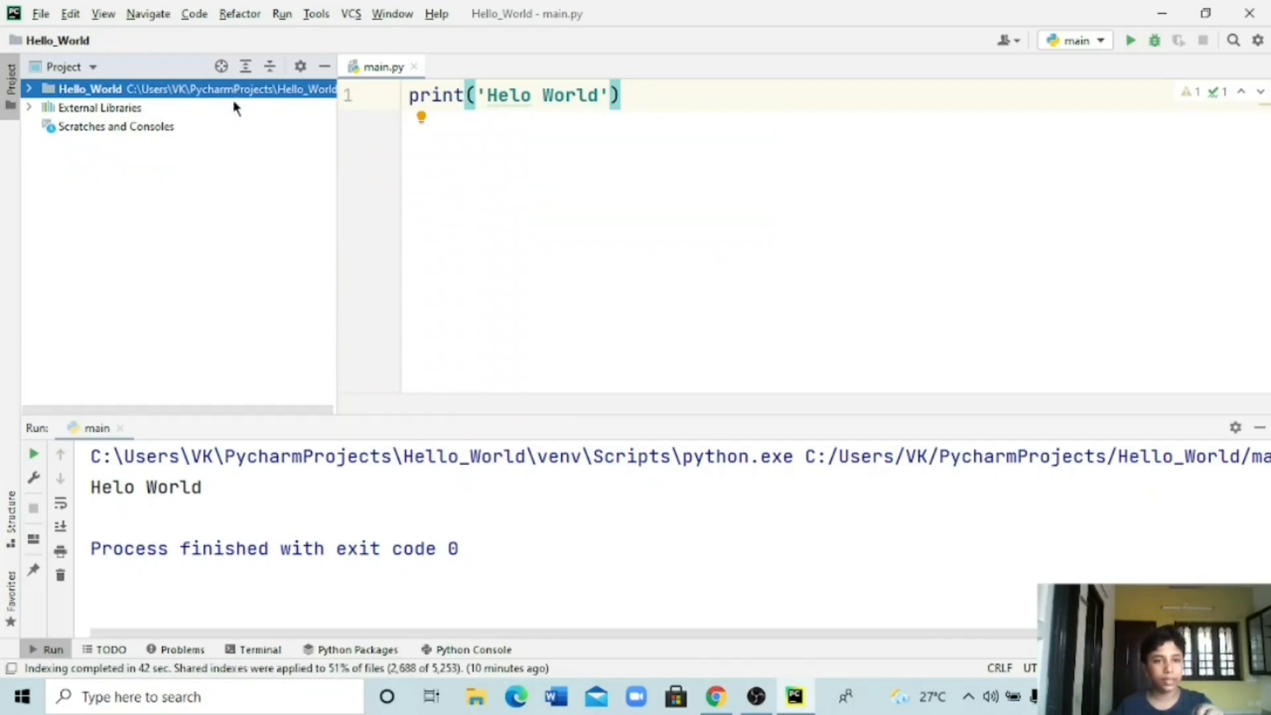
{"action": "right_click", "coordinate": [249, 95]}
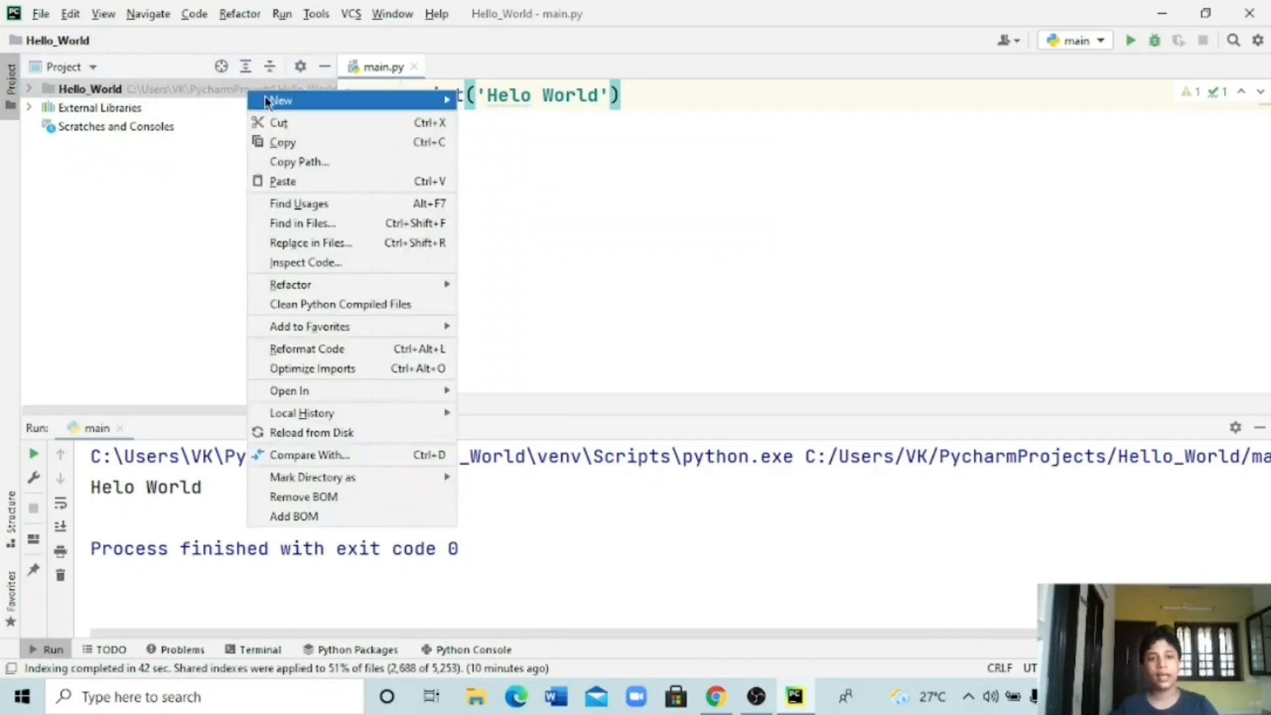
{"action": "mouse_move", "coordinate": [265, 96]}
{"action": "left_click", "coordinate": [516, 179]}
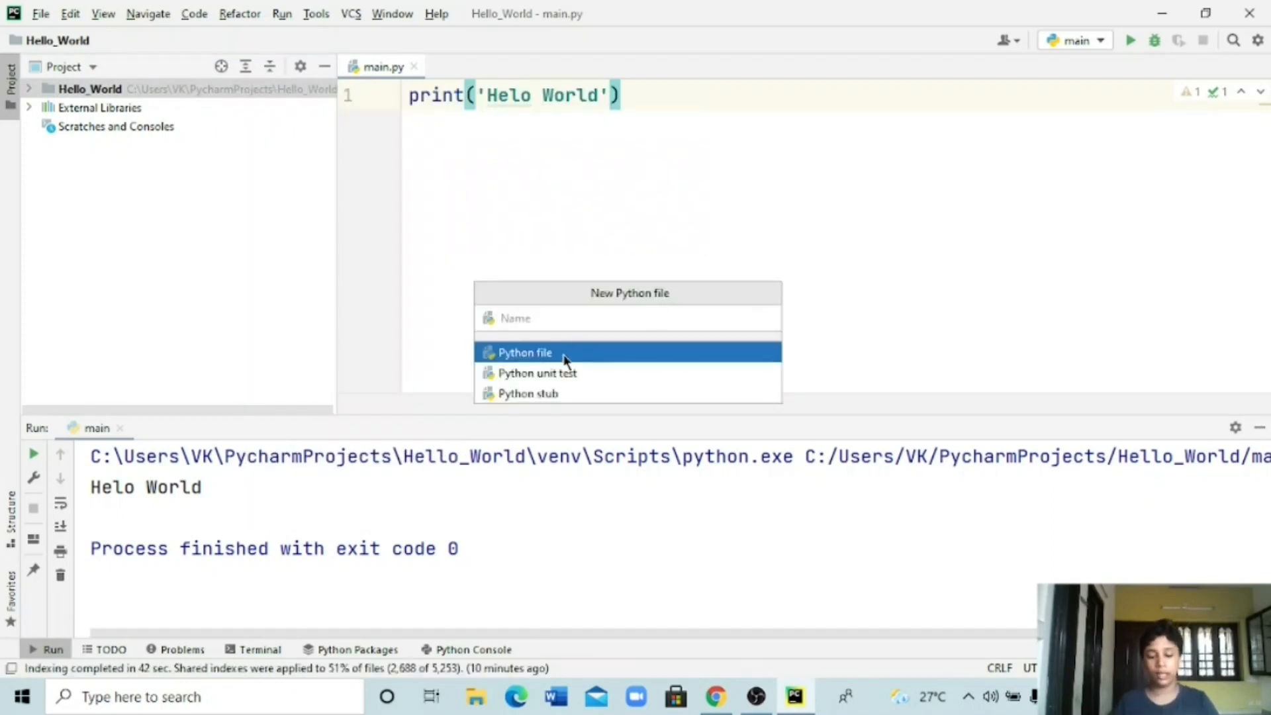
{"action": "type", "text": "The n"}
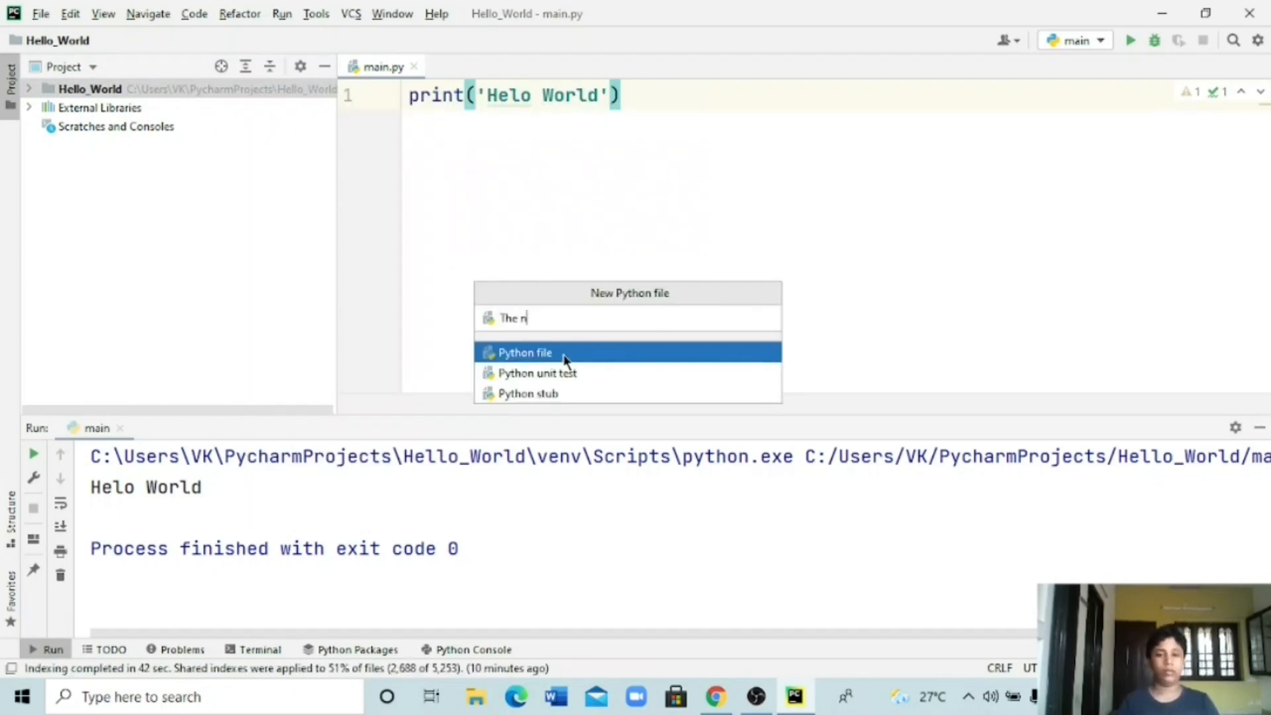
{"action": "type", "text": "ew file"}
{"action": "key", "text": "Return"}
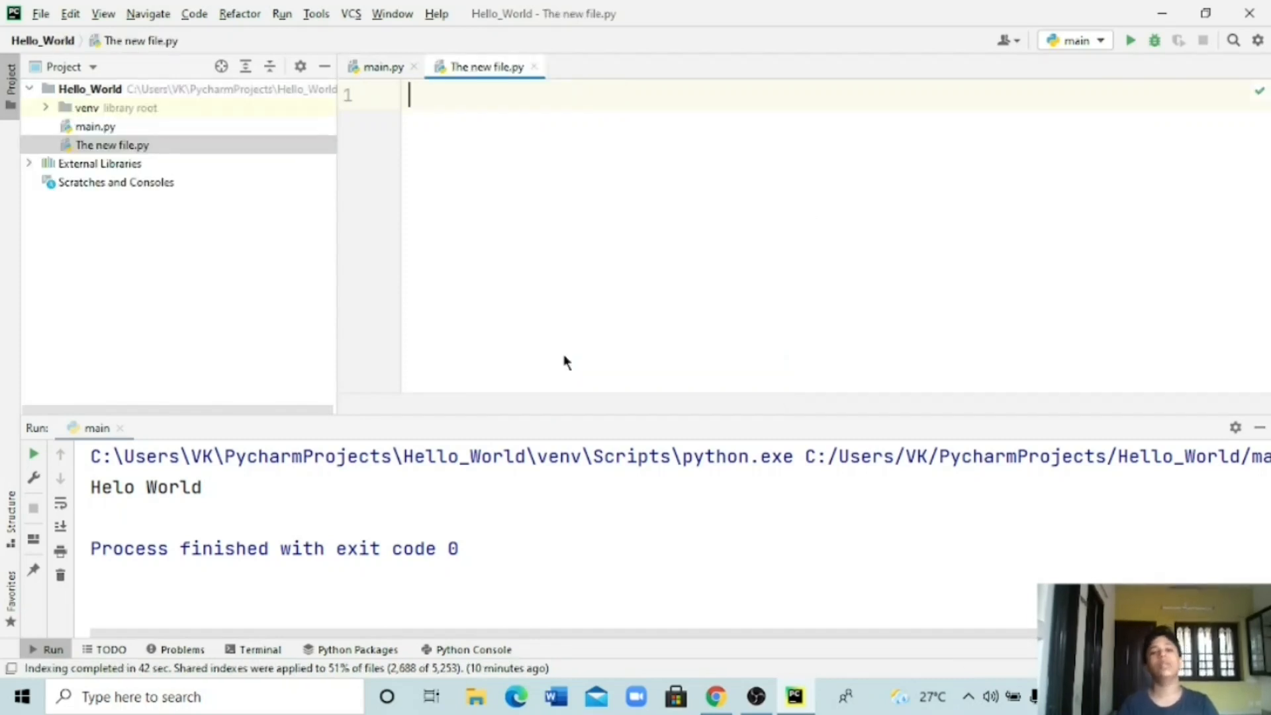
Step: Write the line print("Welcome to me Python project") in The new file.py
{"action": "type", "text": "pri"}
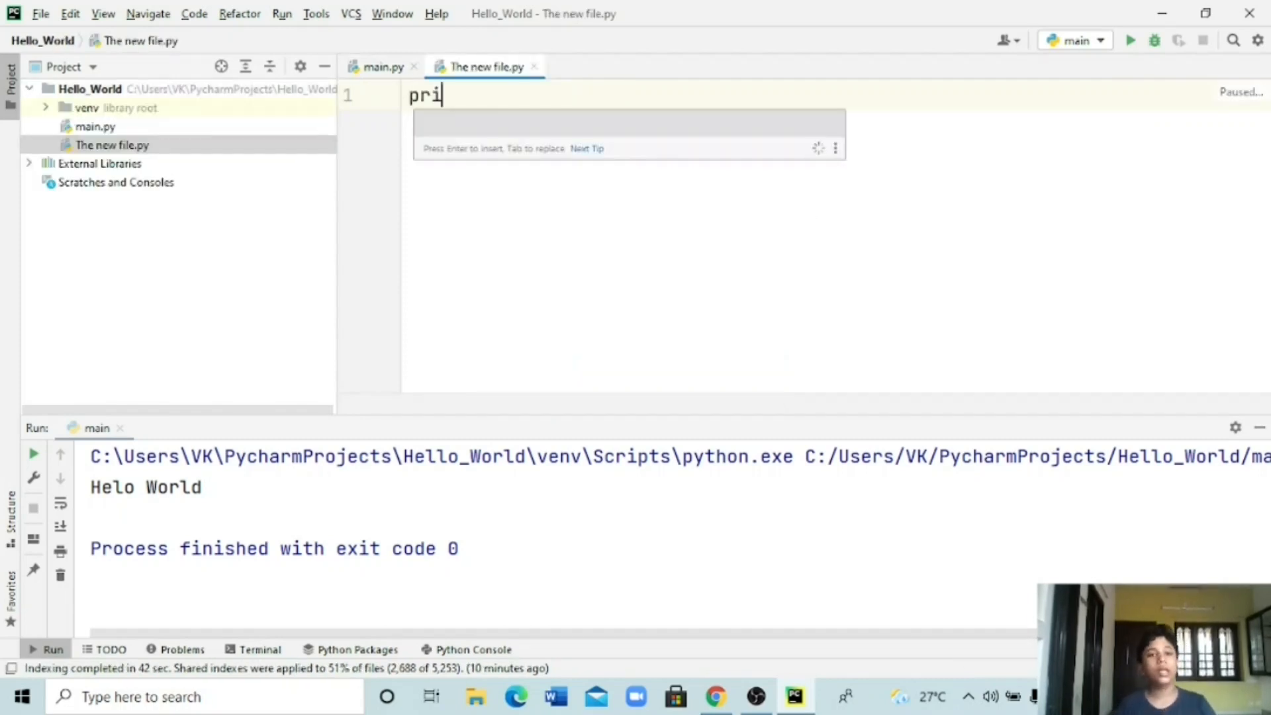
{"action": "type", "text": "nt(\"Wel"}
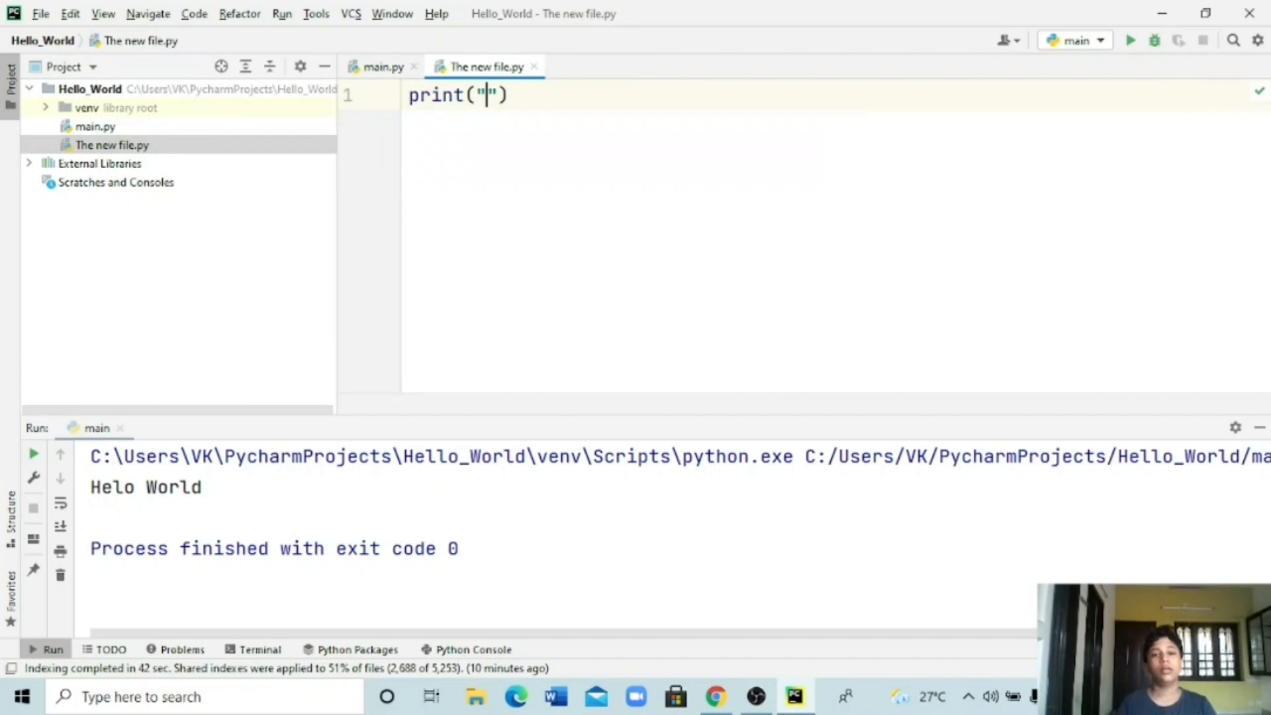
{"action": "type", "text": "come to me "}
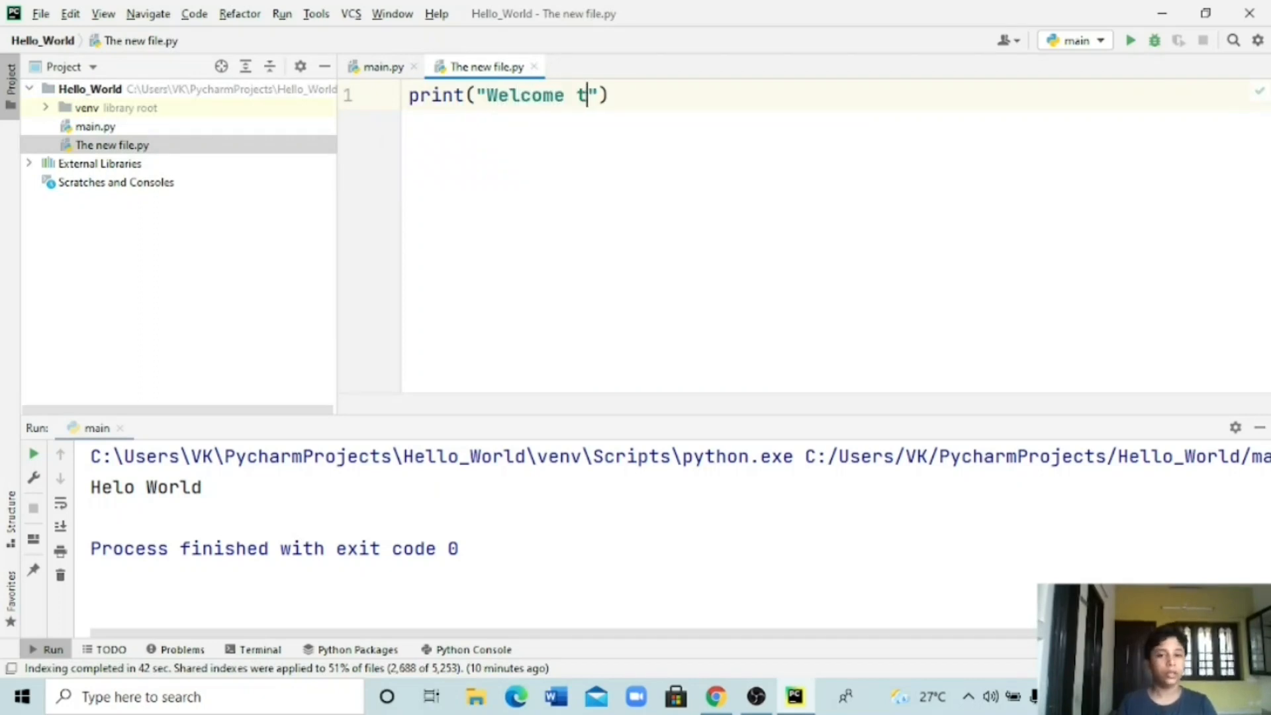
{"action": "type", "text": "Python"}
{"action": "type", "text": "proe"}
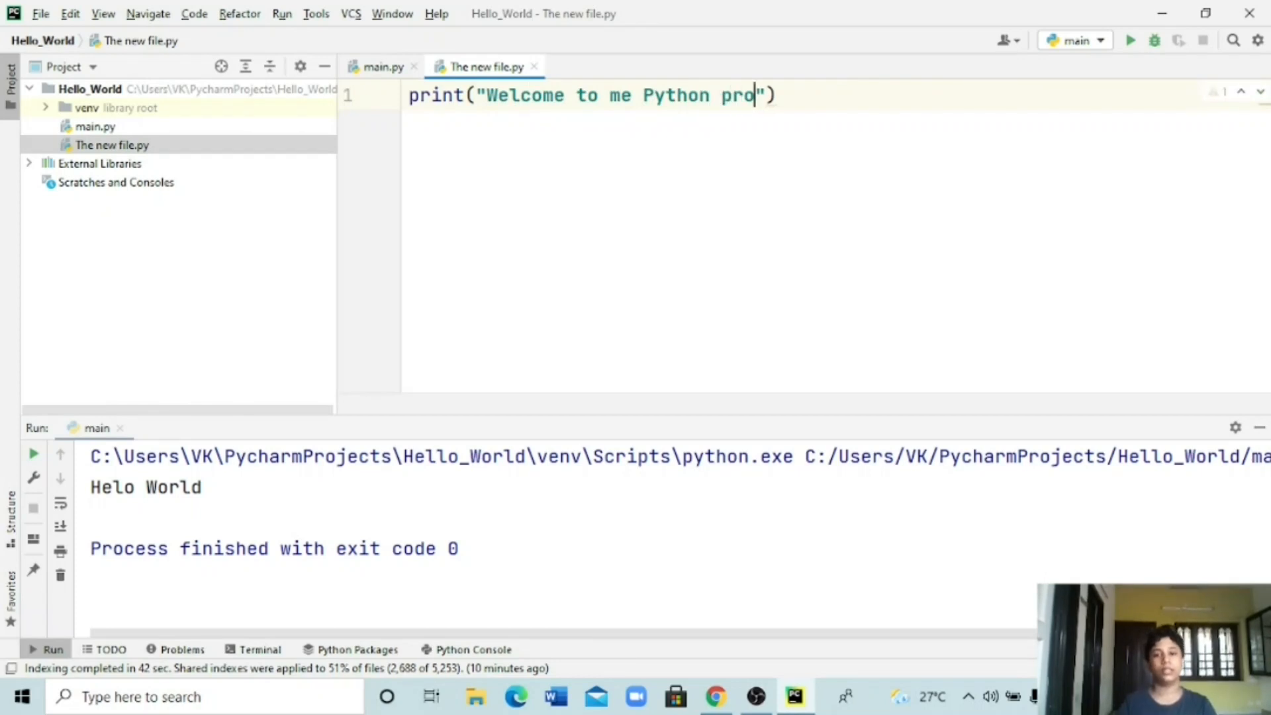
{"action": "key", "text": "BackSpace"}
{"action": "type", "text": "ject"}
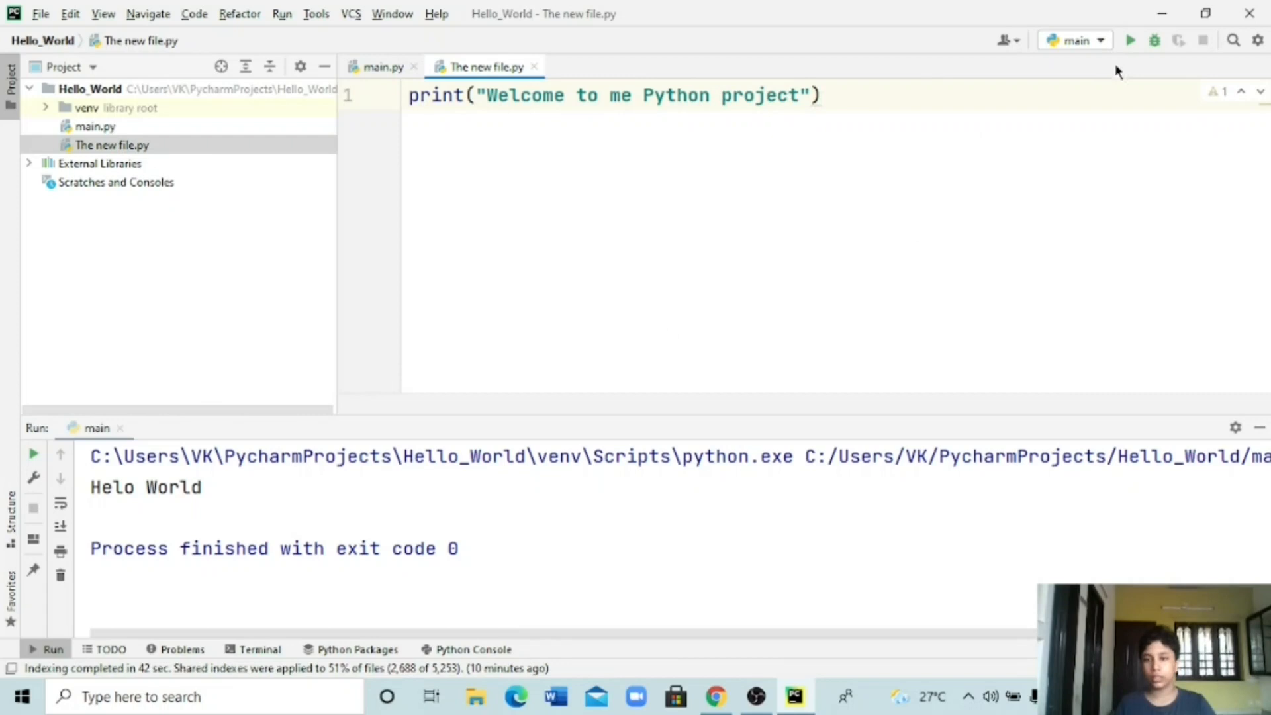
Step: Try to run the new file with the main run configuration and compare the output with its print statement
{"action": "left_click", "coordinate": [1130, 41]}
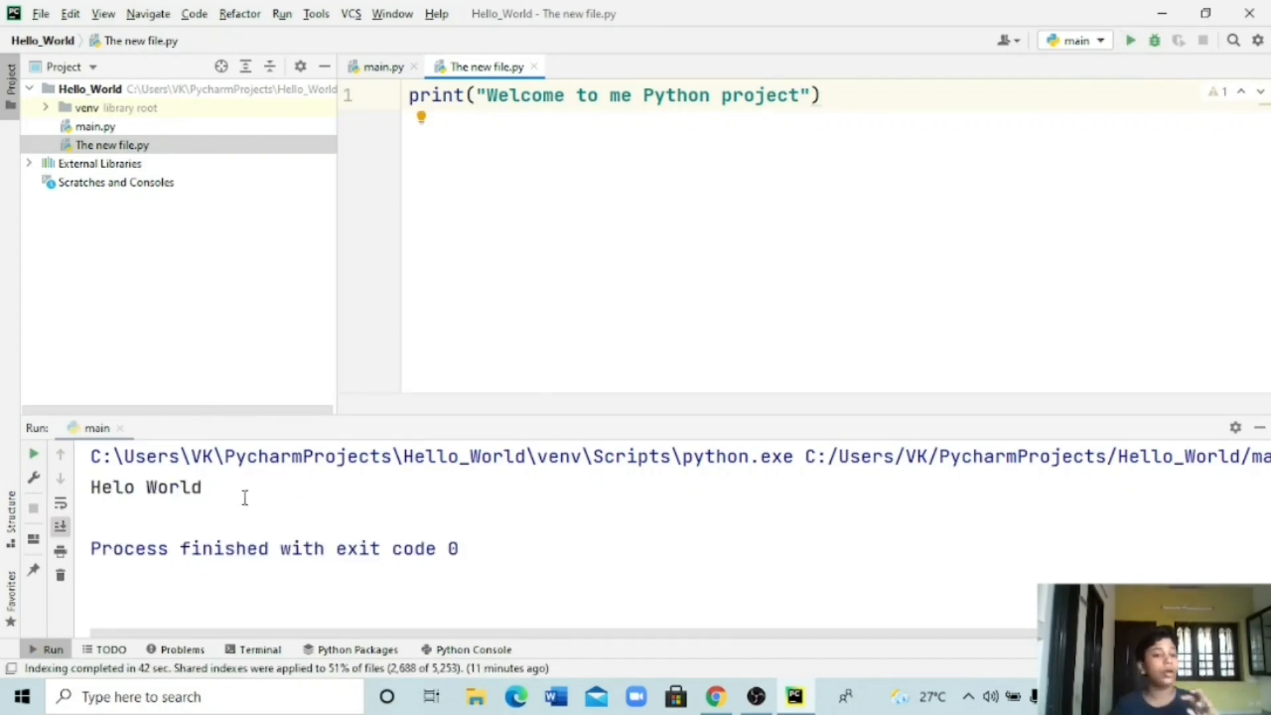
{"action": "double_click", "coordinate": [767, 95]}
{"action": "left_click", "coordinate": [846, 103]}
{"action": "left_click_drag", "start_coordinate": [846, 102], "coordinate": [337, 131]}
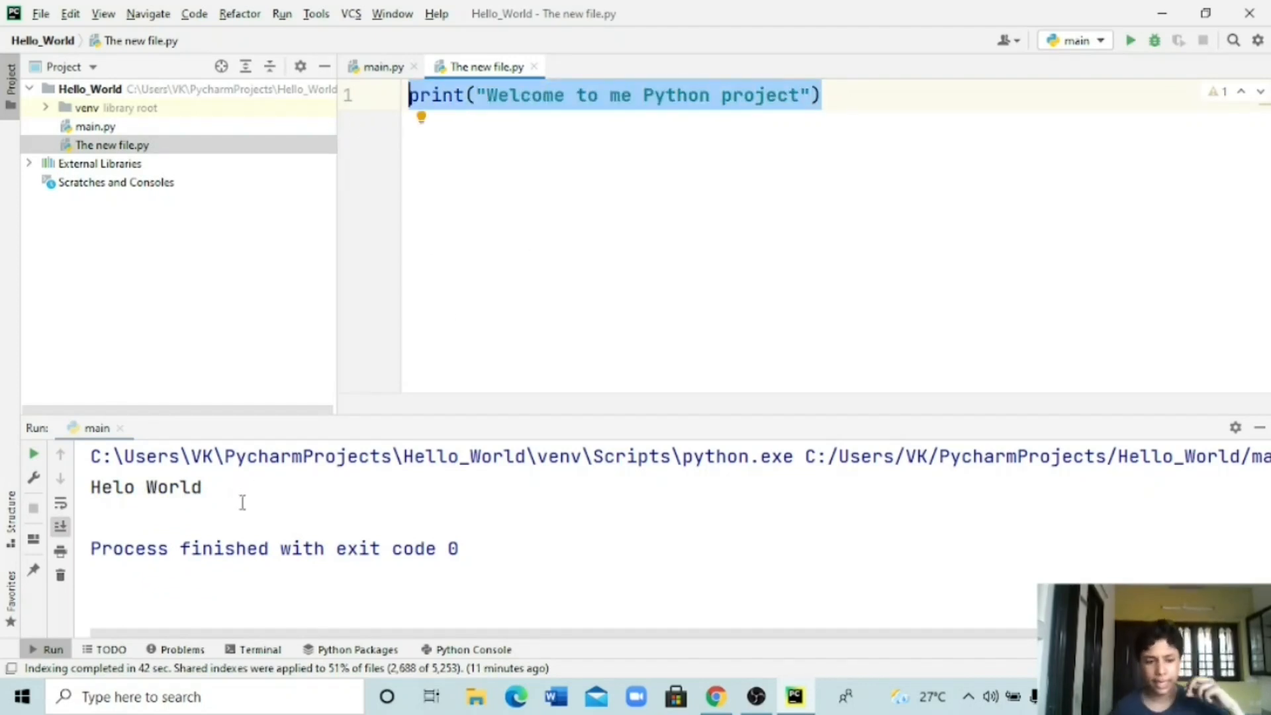
{"action": "left_click_drag", "start_coordinate": [914, 90], "coordinate": [420, 114]}
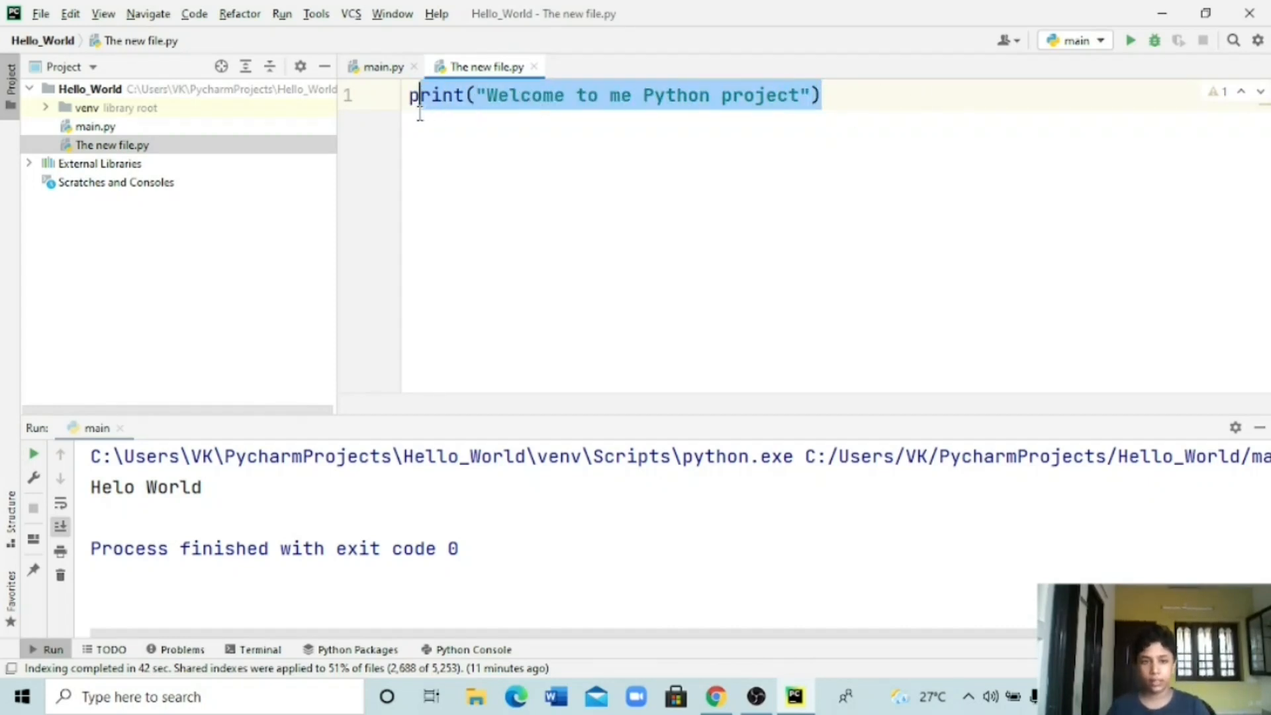
{"action": "triple_click", "coordinate": [462, 98]}
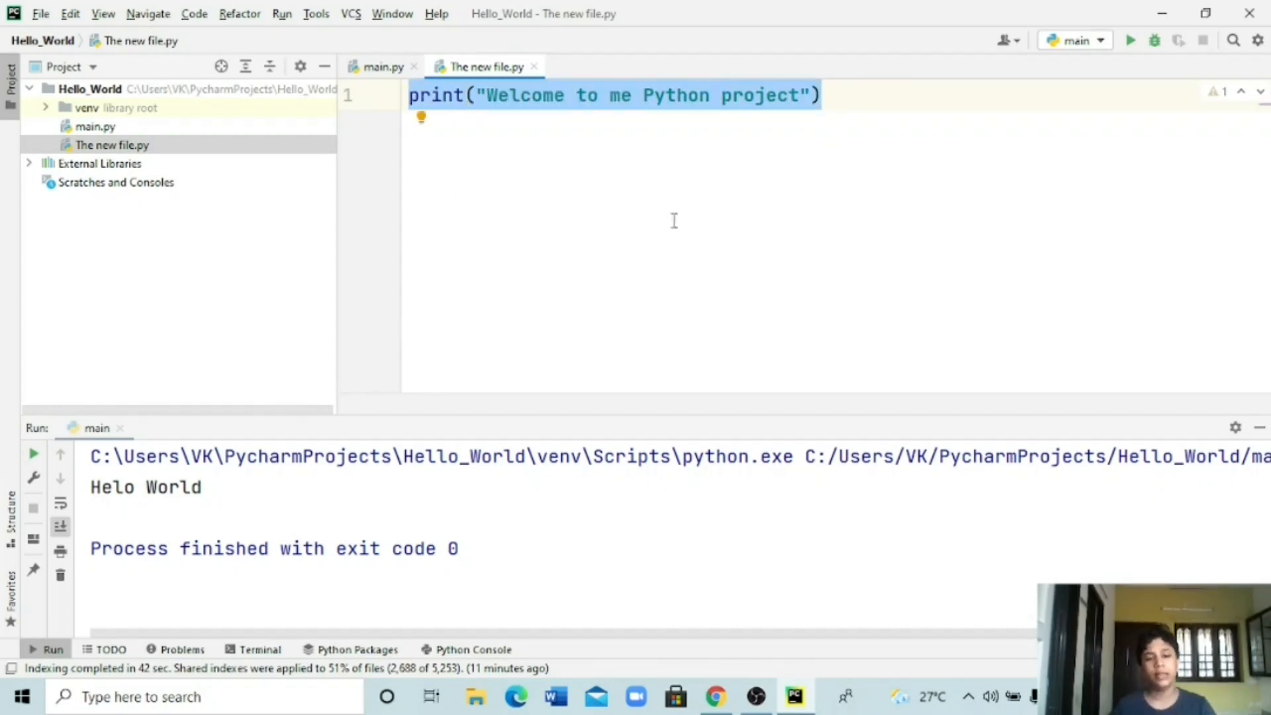
{"action": "left_click", "coordinate": [1098, 41]}
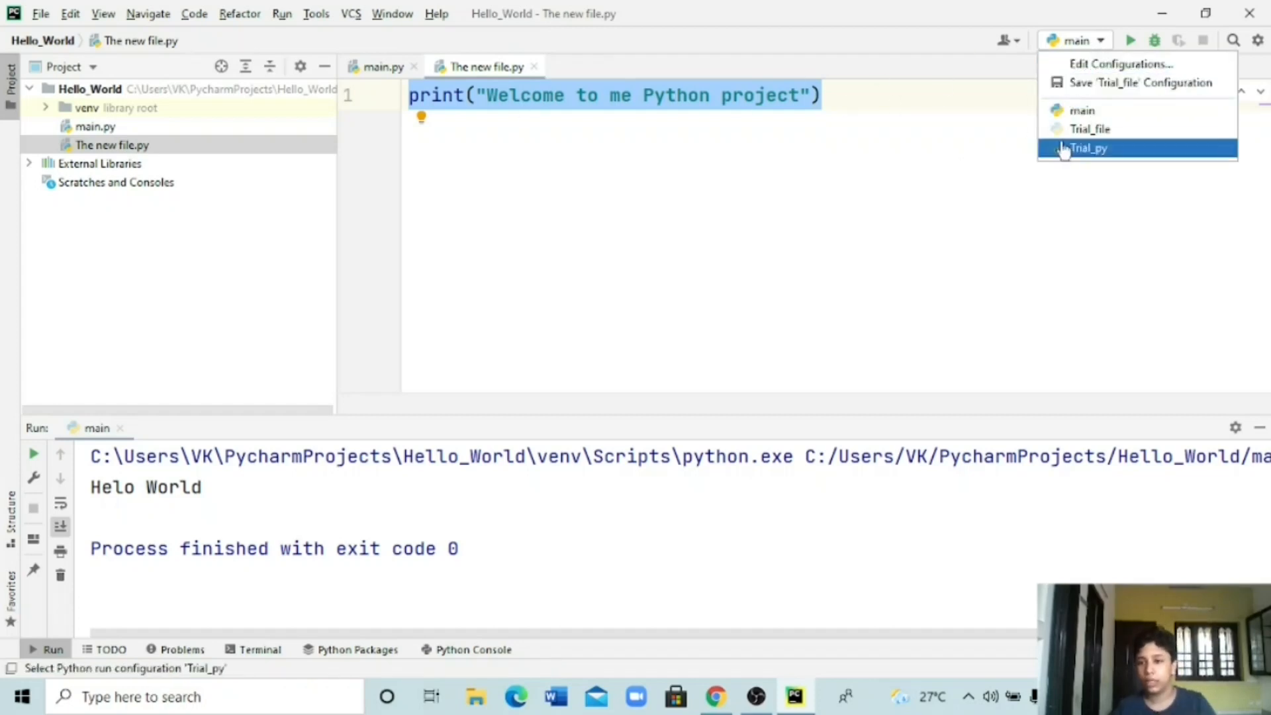
{"action": "right_click", "coordinate": [801, 180]}
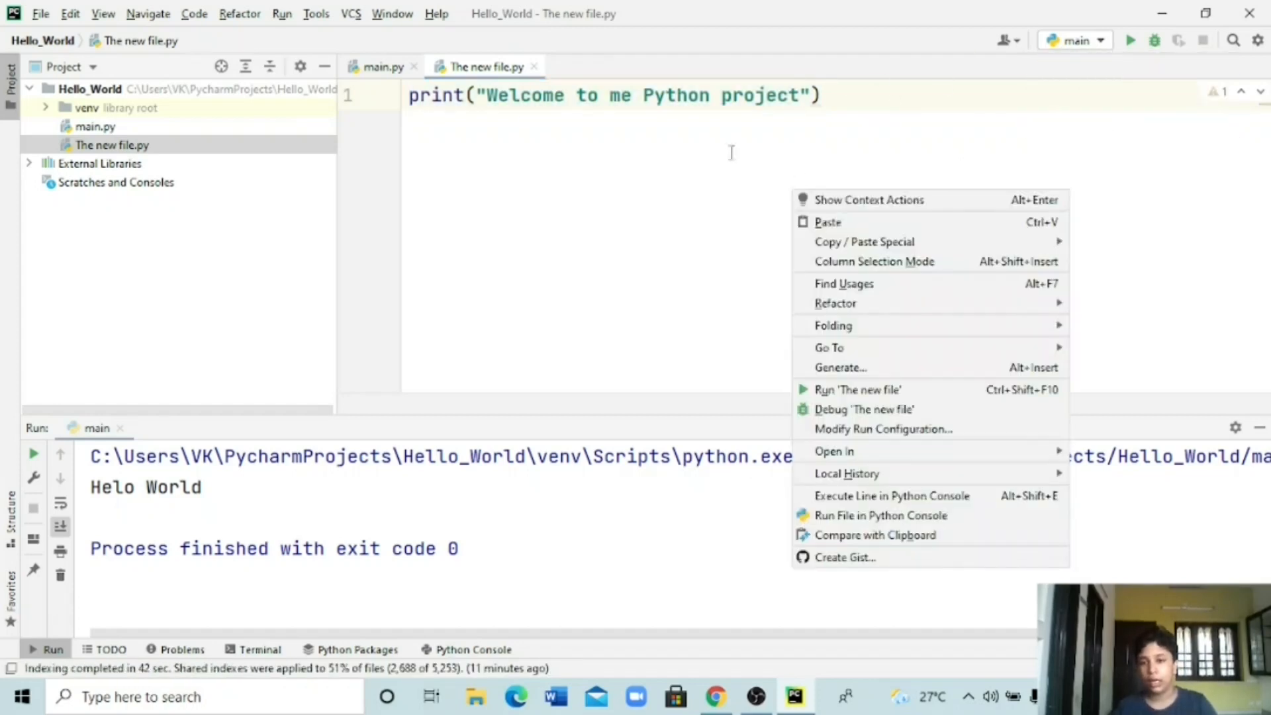
{"action": "left_click", "coordinate": [733, 152]}
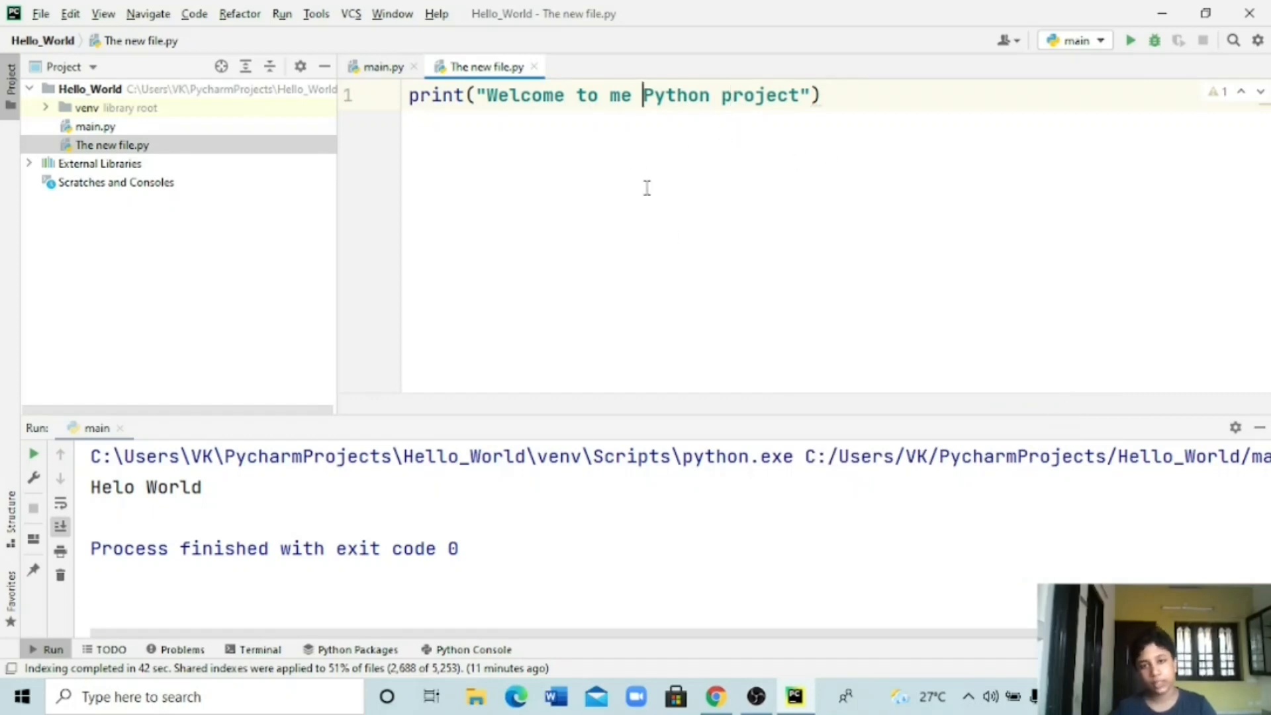
Step: Run The new file.py itself instead of the main configuration
{"action": "right_click", "coordinate": [646, 187]}
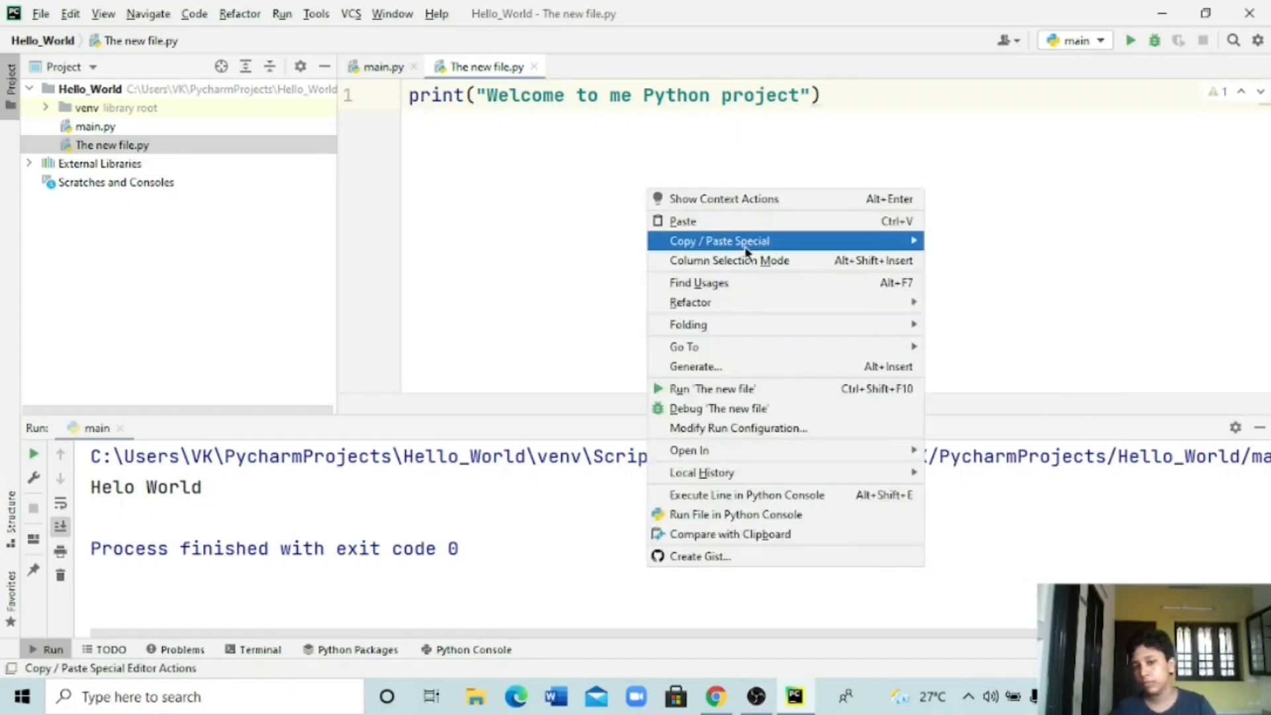
{"action": "left_click", "coordinate": [768, 388]}
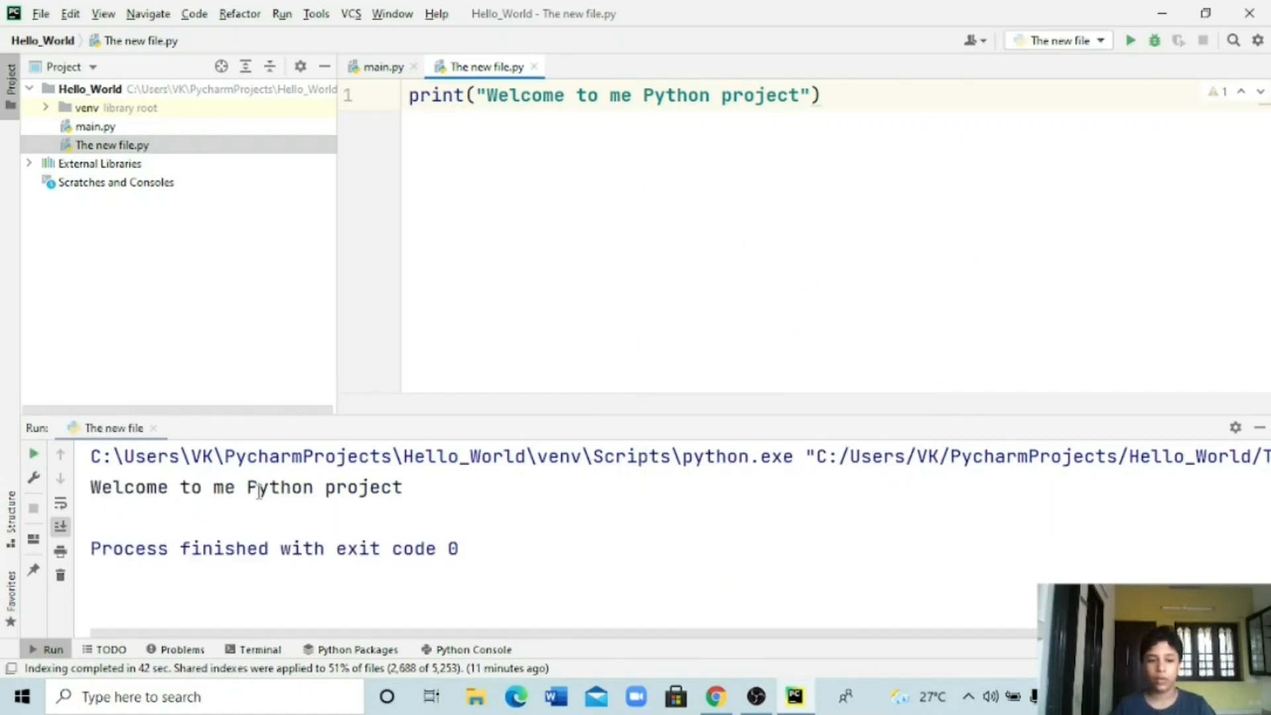
Step: Examine the output line printed by the run of The new file.py
{"action": "double_click", "coordinate": [280, 488]}
{"action": "left_click_drag", "start_coordinate": [105, 507], "coordinate": [409, 495]}
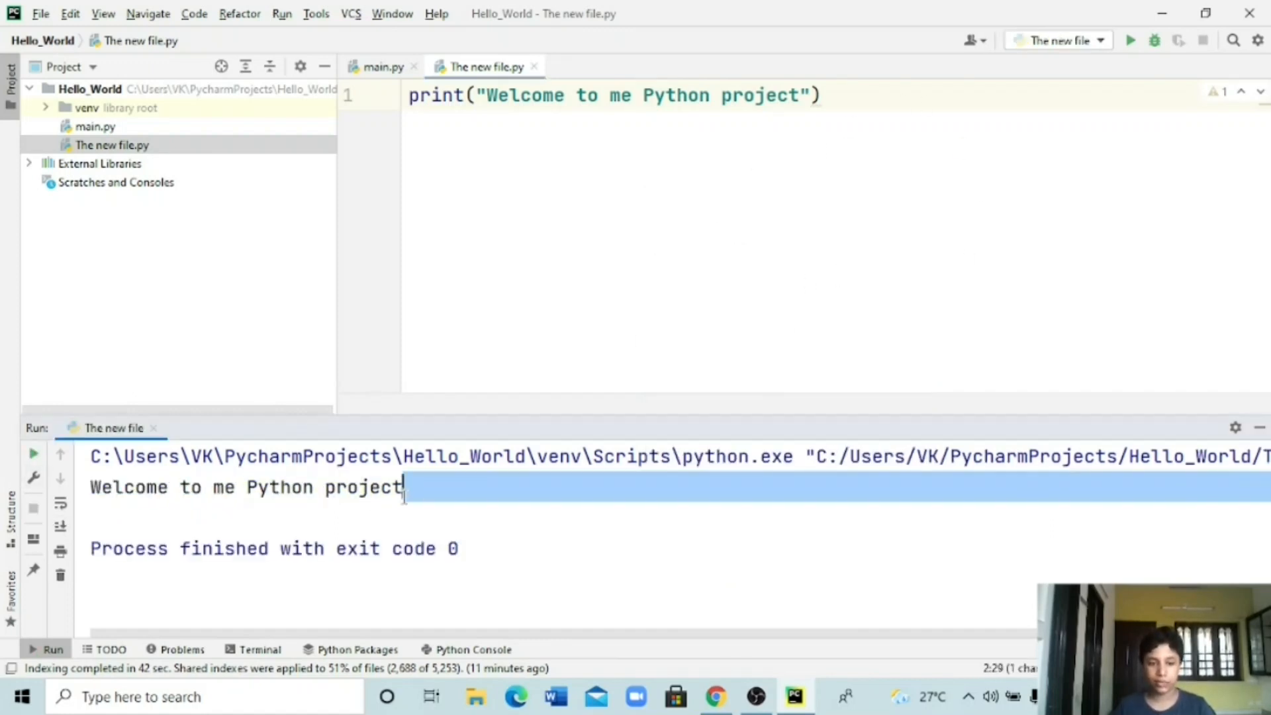
{"action": "left_click", "coordinate": [1022, 149]}
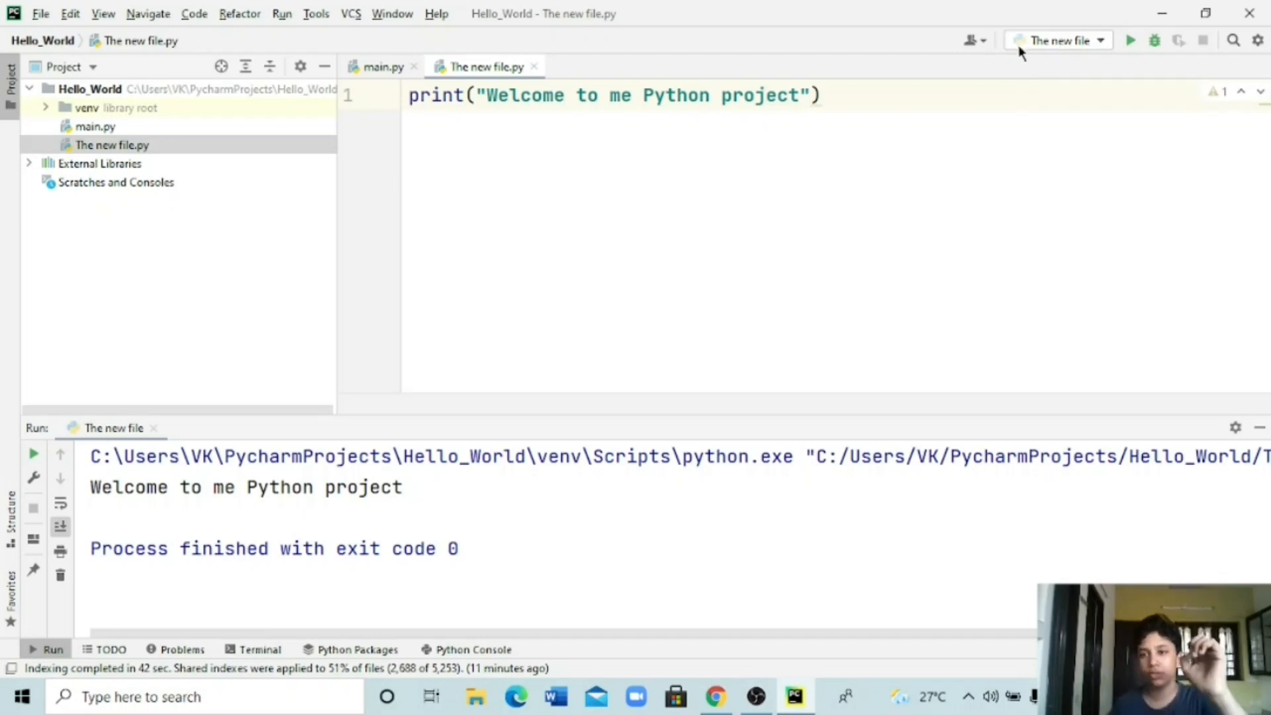
Step: Switch the run configuration to main and run it
{"action": "left_click", "coordinate": [1093, 39]}
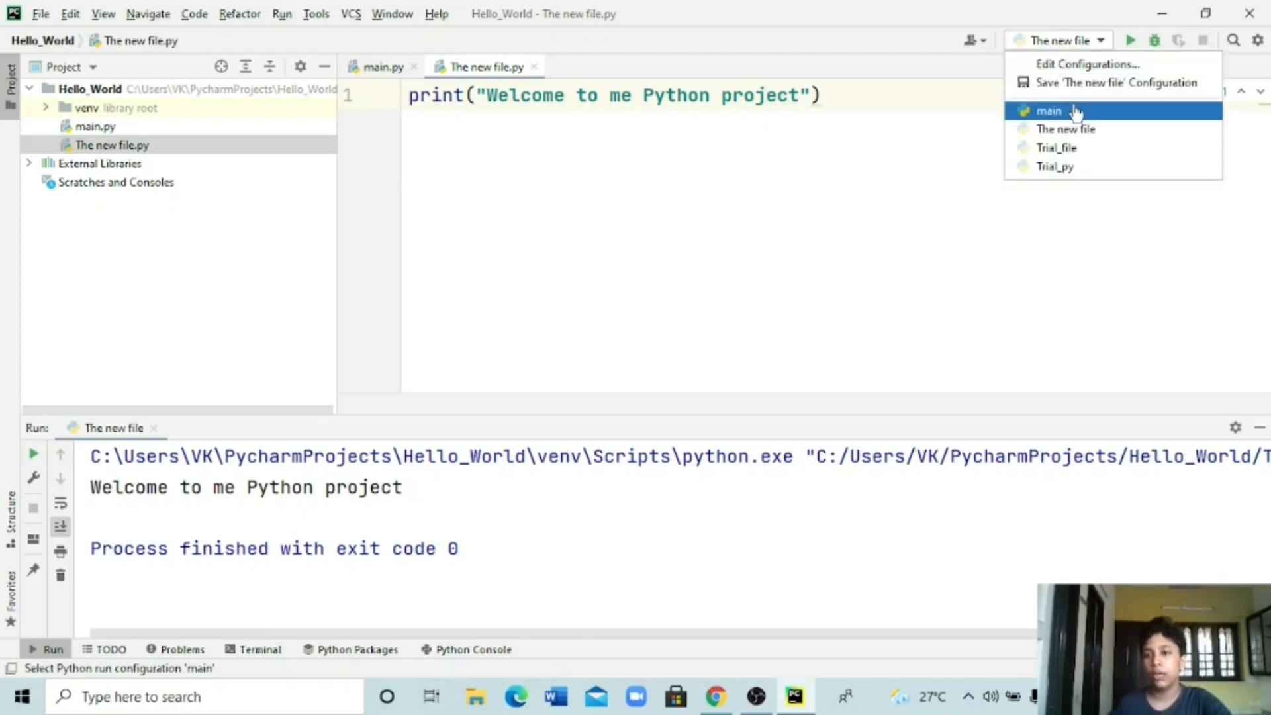
{"action": "left_click", "coordinate": [1076, 116]}
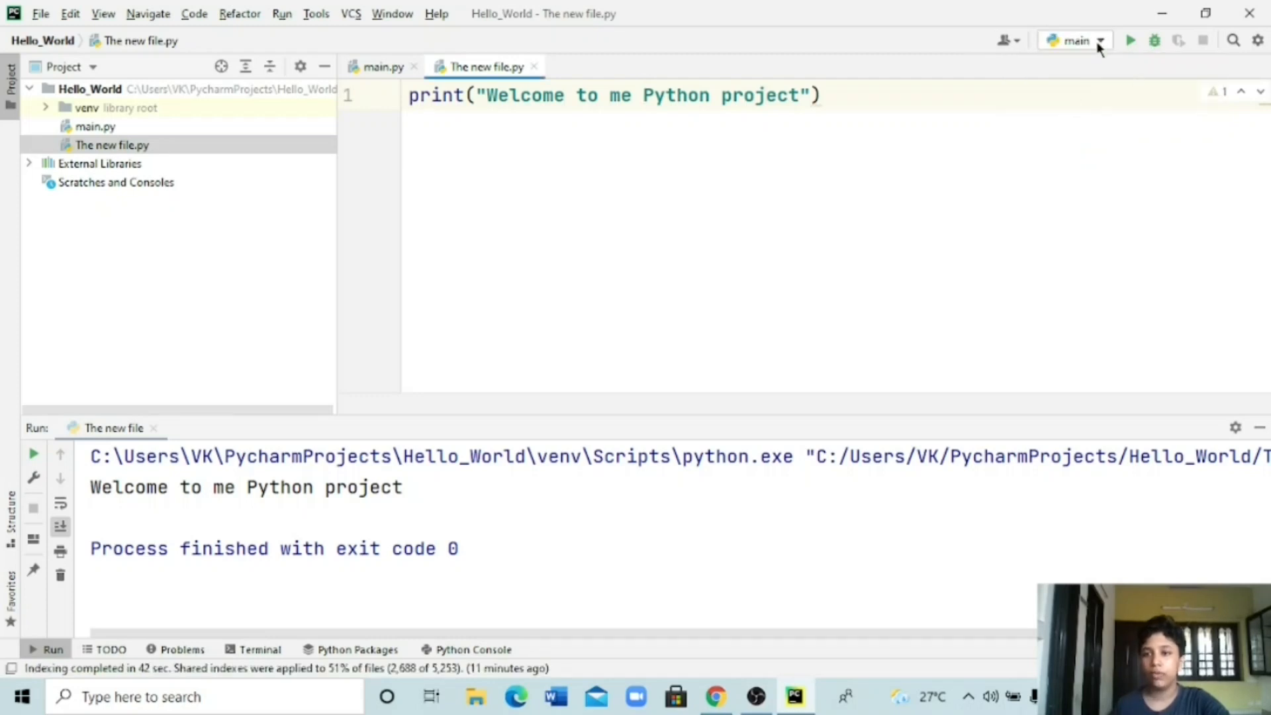
{"action": "left_click", "coordinate": [1131, 42]}
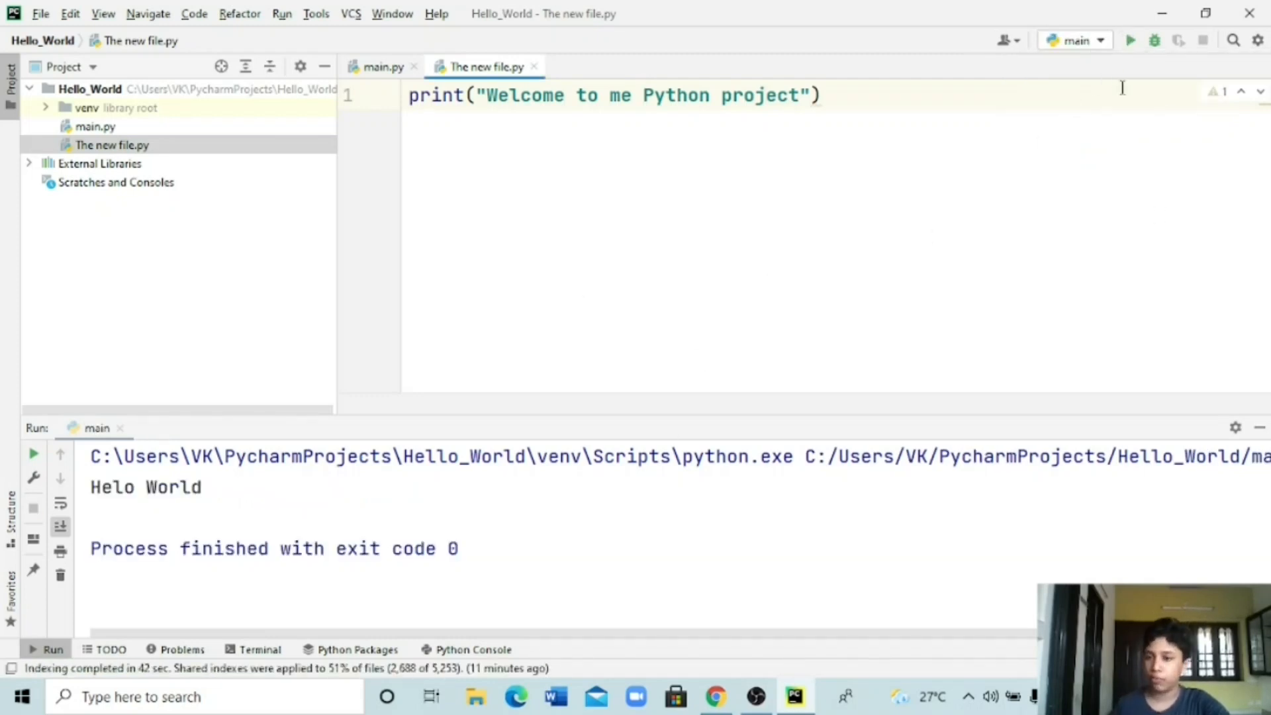
Step: Switch the run configuration to The new file, run it and review its print statement
{"action": "left_click", "coordinate": [1087, 41]}
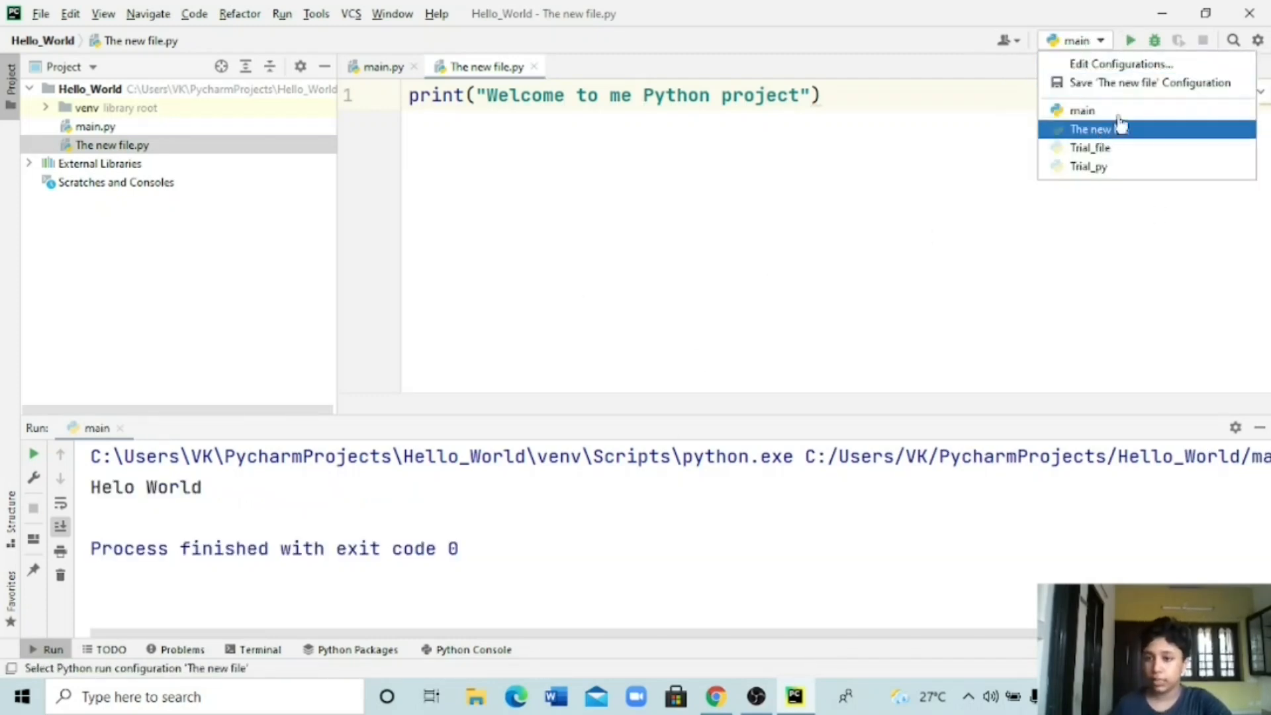
{"action": "left_click", "coordinate": [1099, 129]}
{"action": "left_click", "coordinate": [1131, 41]}
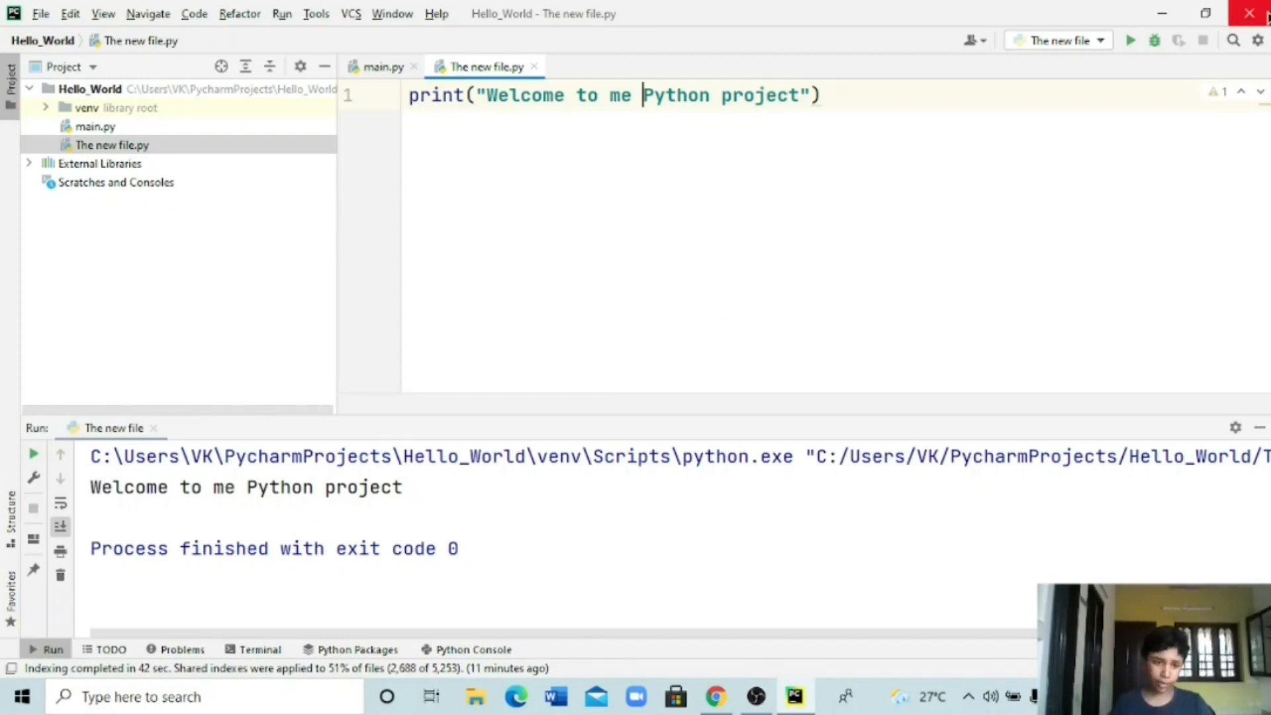
{"action": "triple_click", "coordinate": [731, 95]}
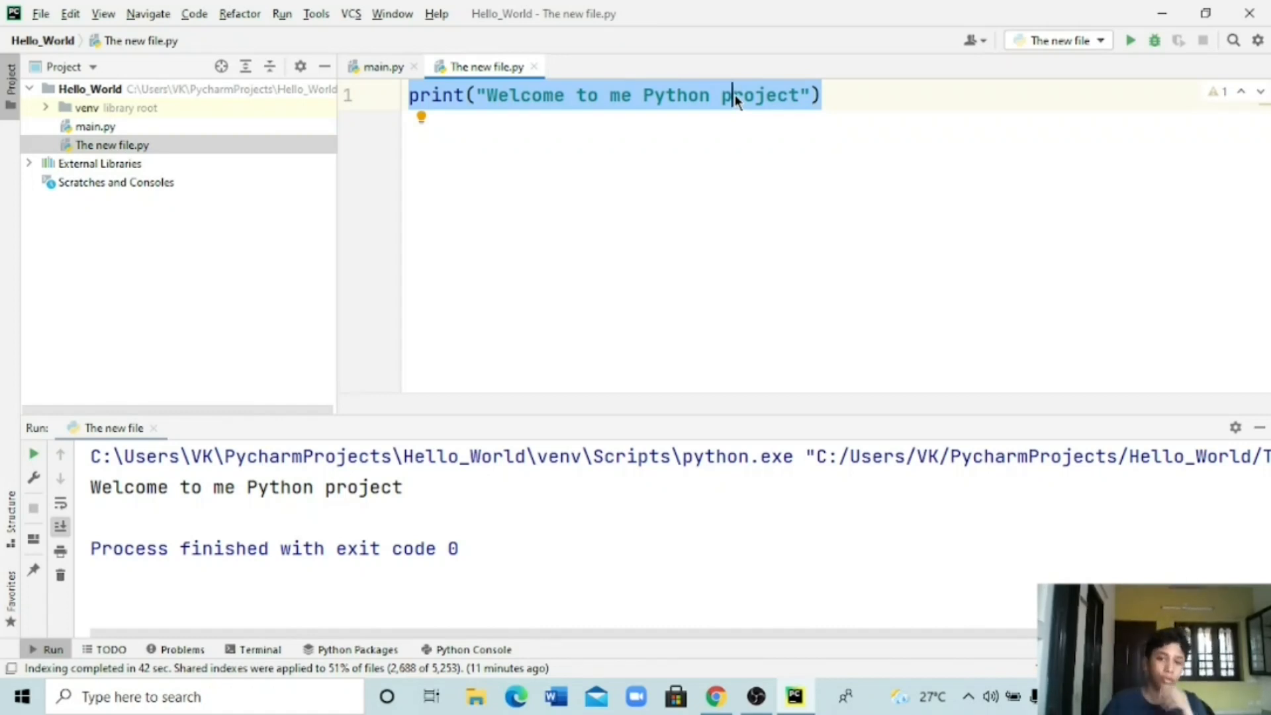
{"action": "left_click", "coordinate": [797, 97]}
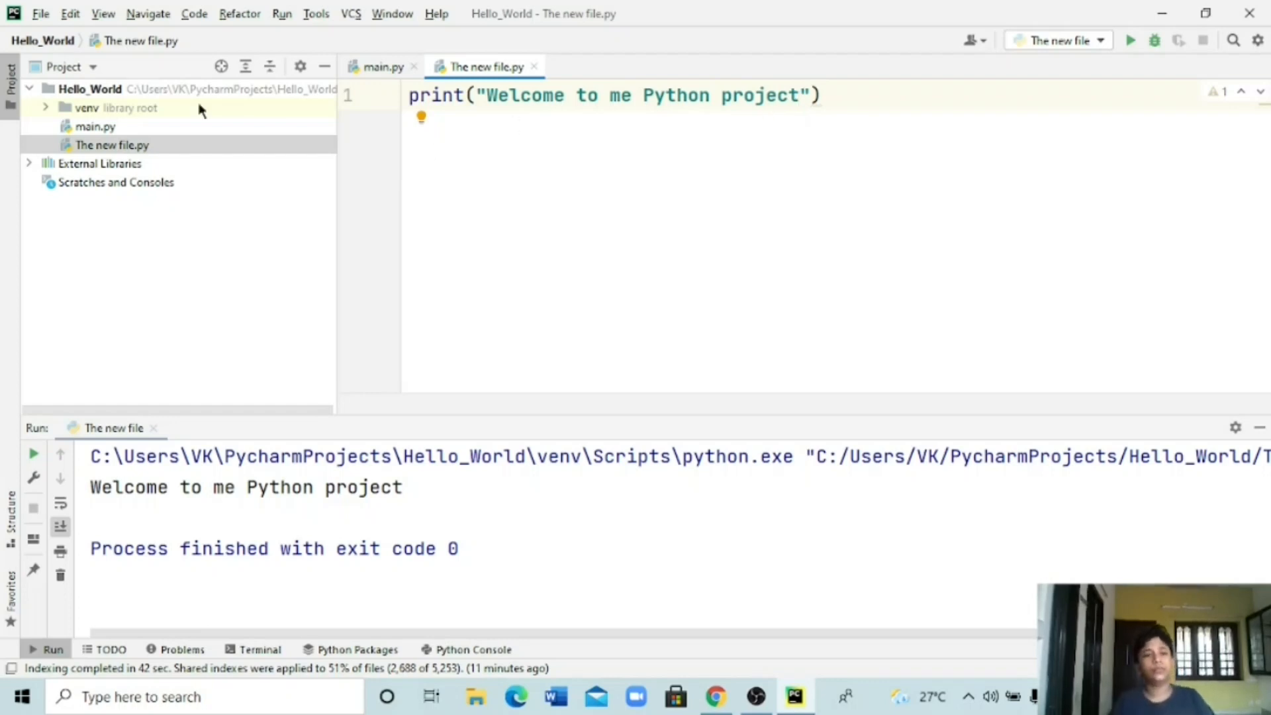
Step: Close The new file.py and hide the project tree and run output, leaving only main.py in view
{"action": "left_click", "coordinate": [321, 66]}
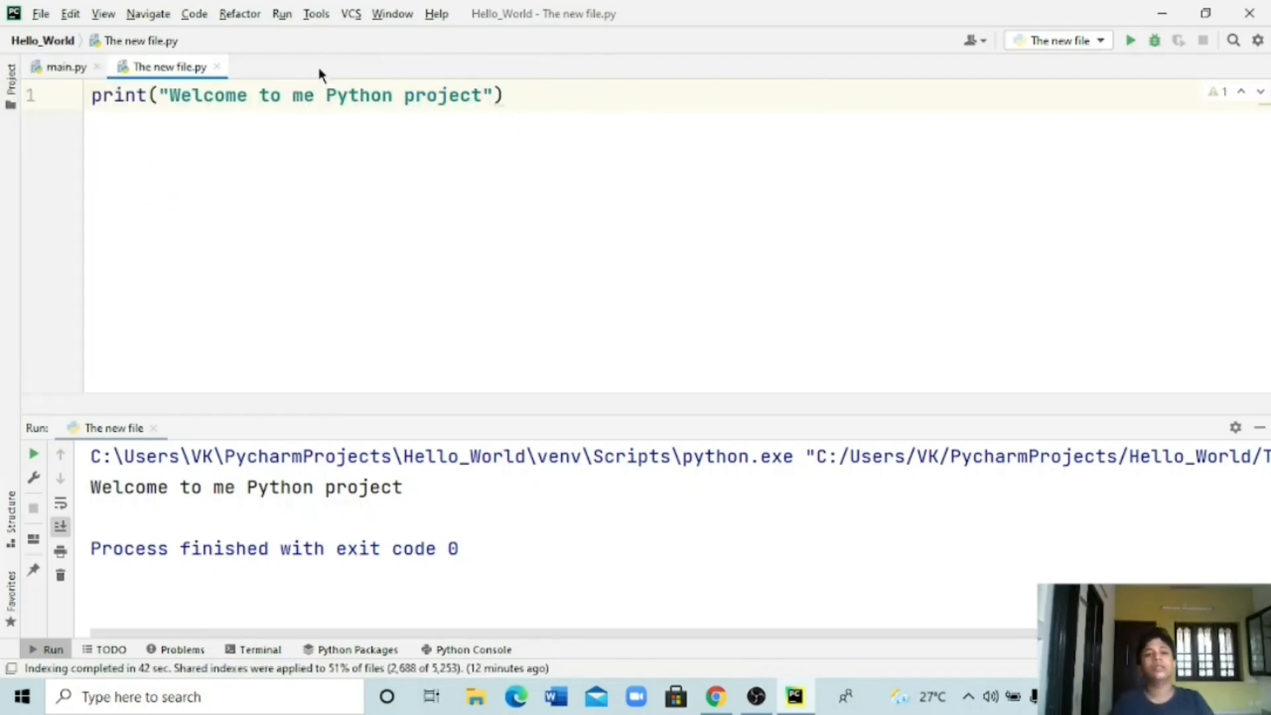
{"action": "left_click", "coordinate": [225, 68]}
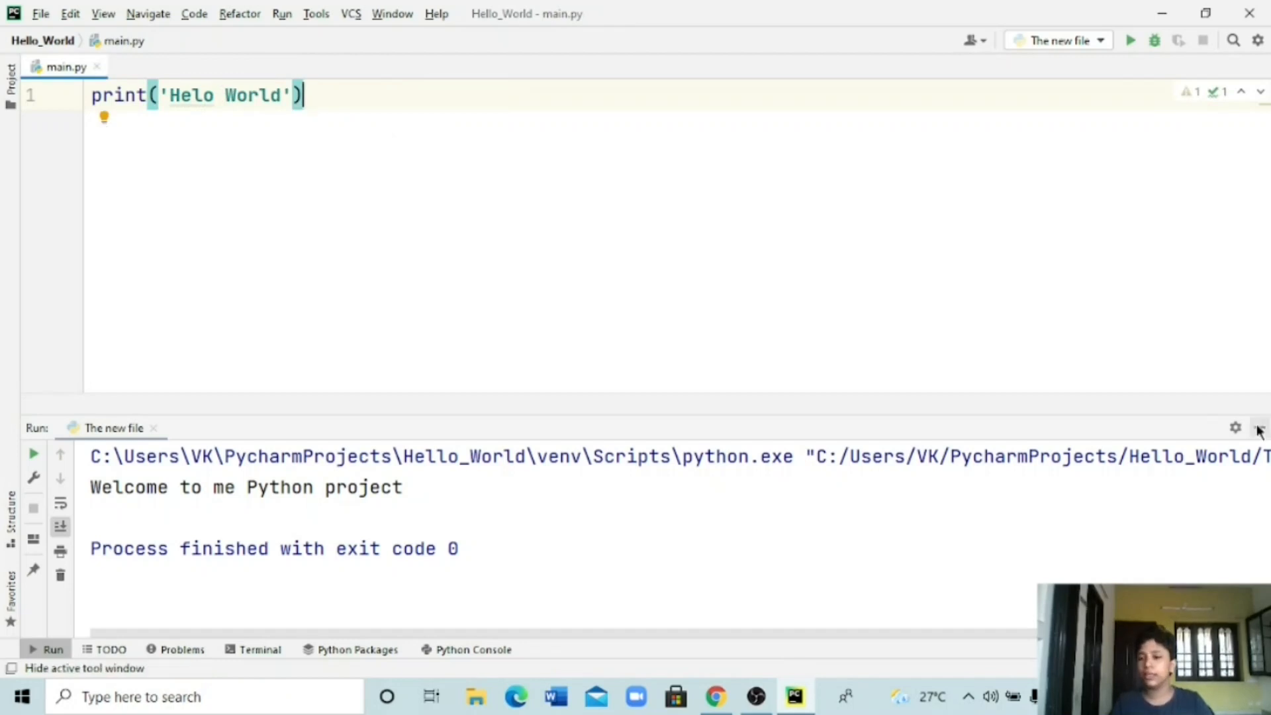
{"action": "left_click", "coordinate": [1259, 427]}
{"action": "left_click_drag", "start_coordinate": [305, 95], "coordinate": [160, 95]}
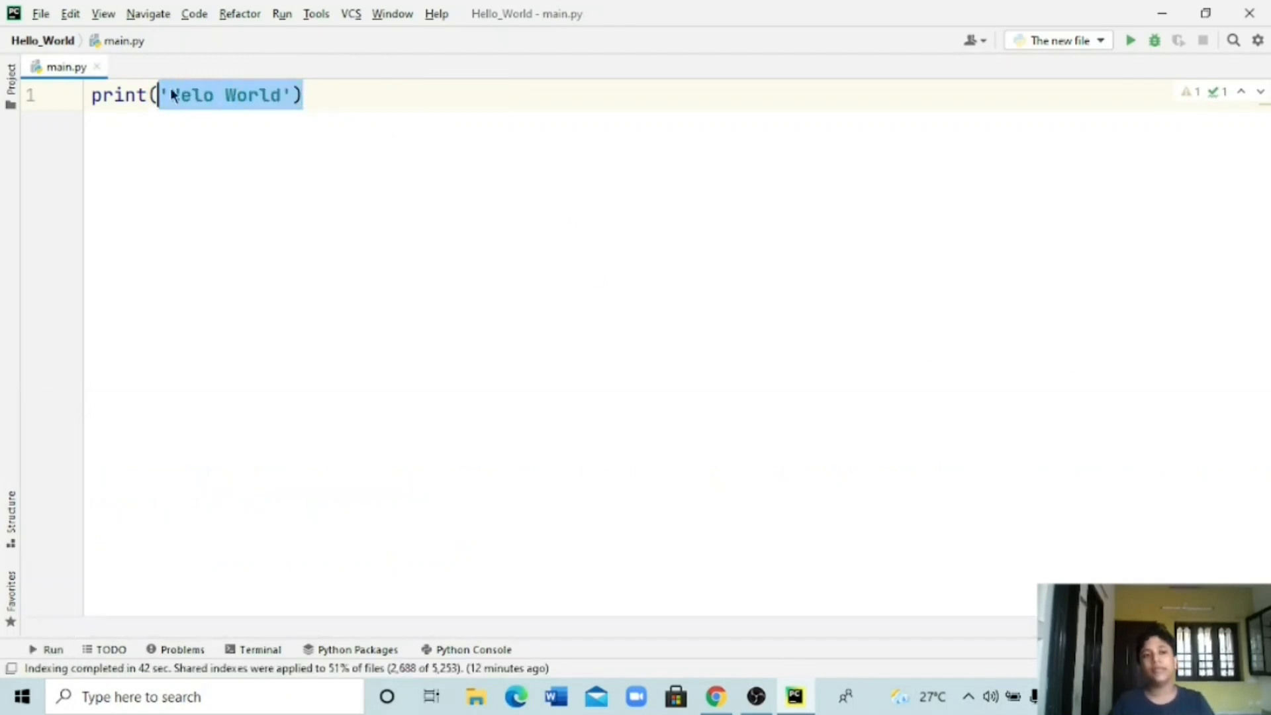
Step: Open the application's appearance settings and try the Darcula theme
{"action": "left_click", "coordinate": [43, 13]}
{"action": "left_click", "coordinate": [42, 13]}
{"action": "left_click", "coordinate": [41, 13]}
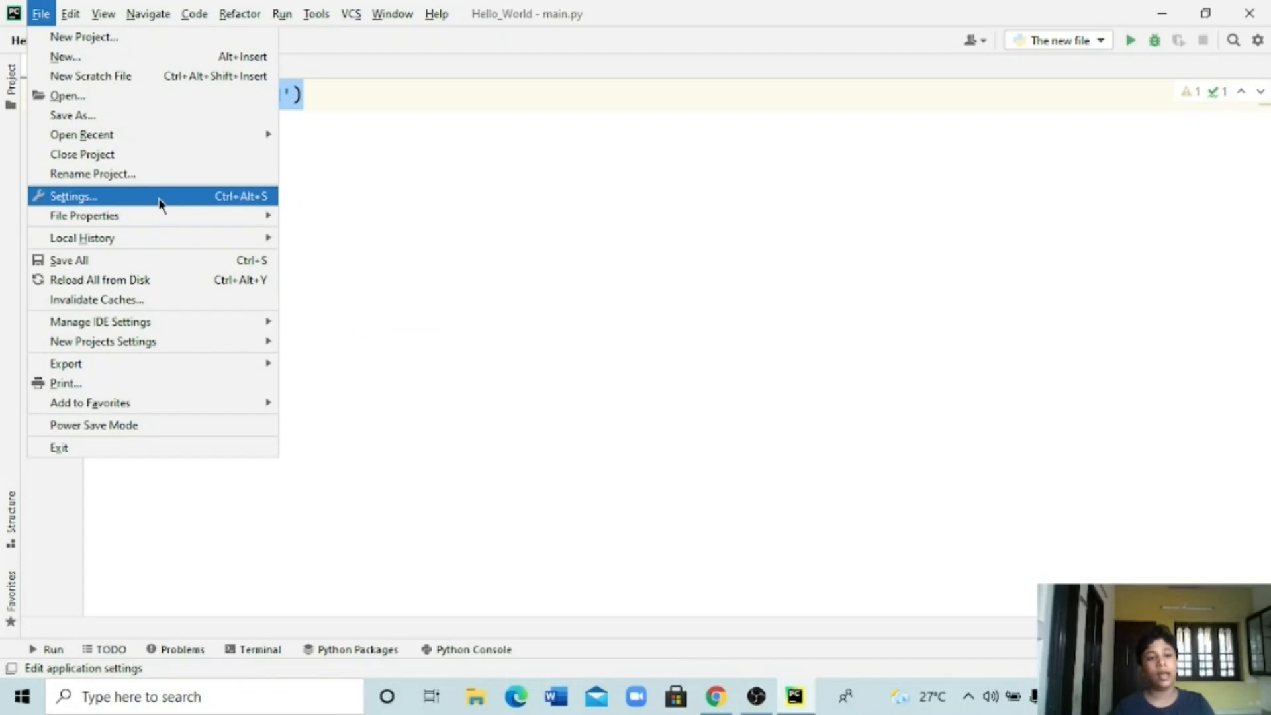
{"action": "left_click", "coordinate": [647, 281]}
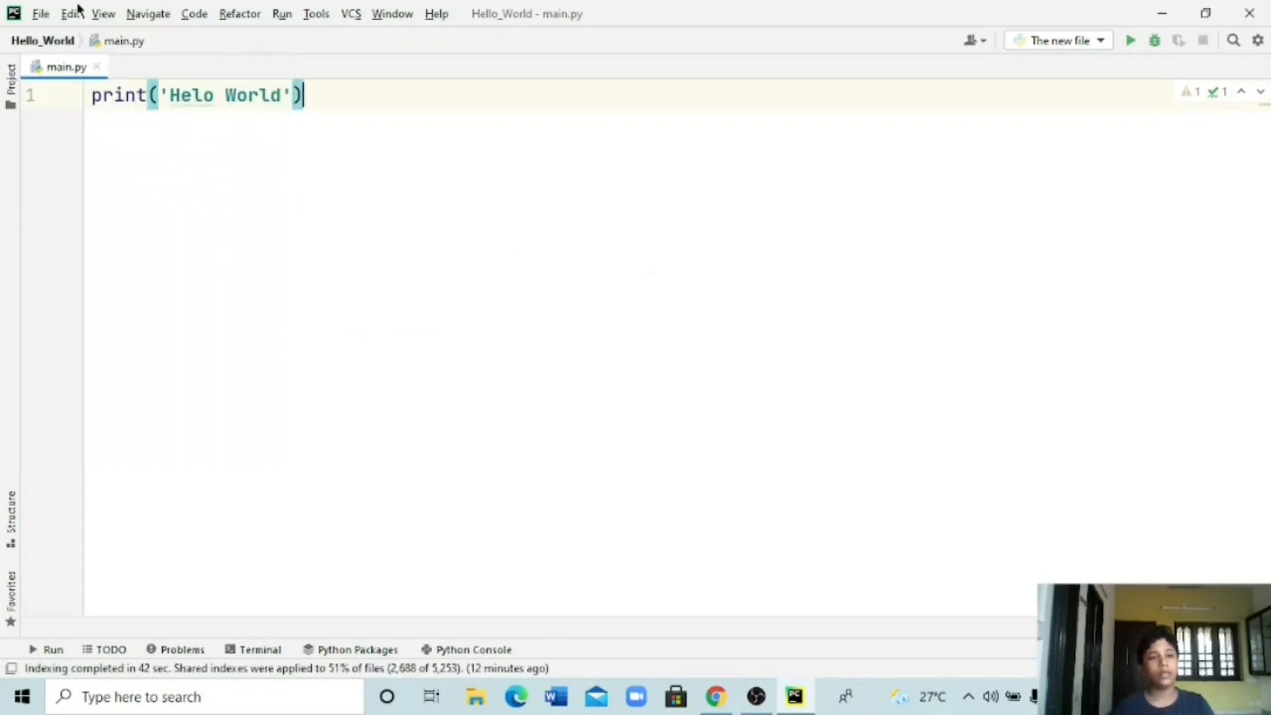
{"action": "left_click", "coordinate": [48, 13]}
{"action": "left_click", "coordinate": [119, 196]}
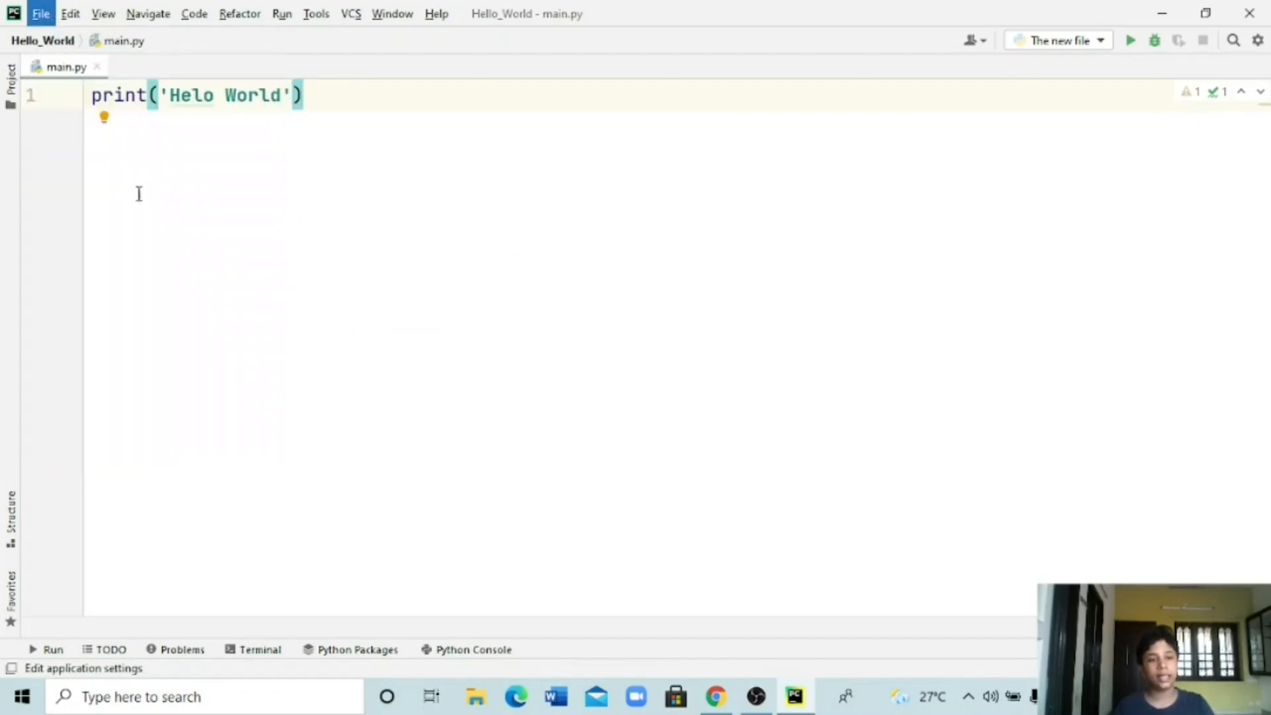
{"action": "left_click", "coordinate": [437, 83]}
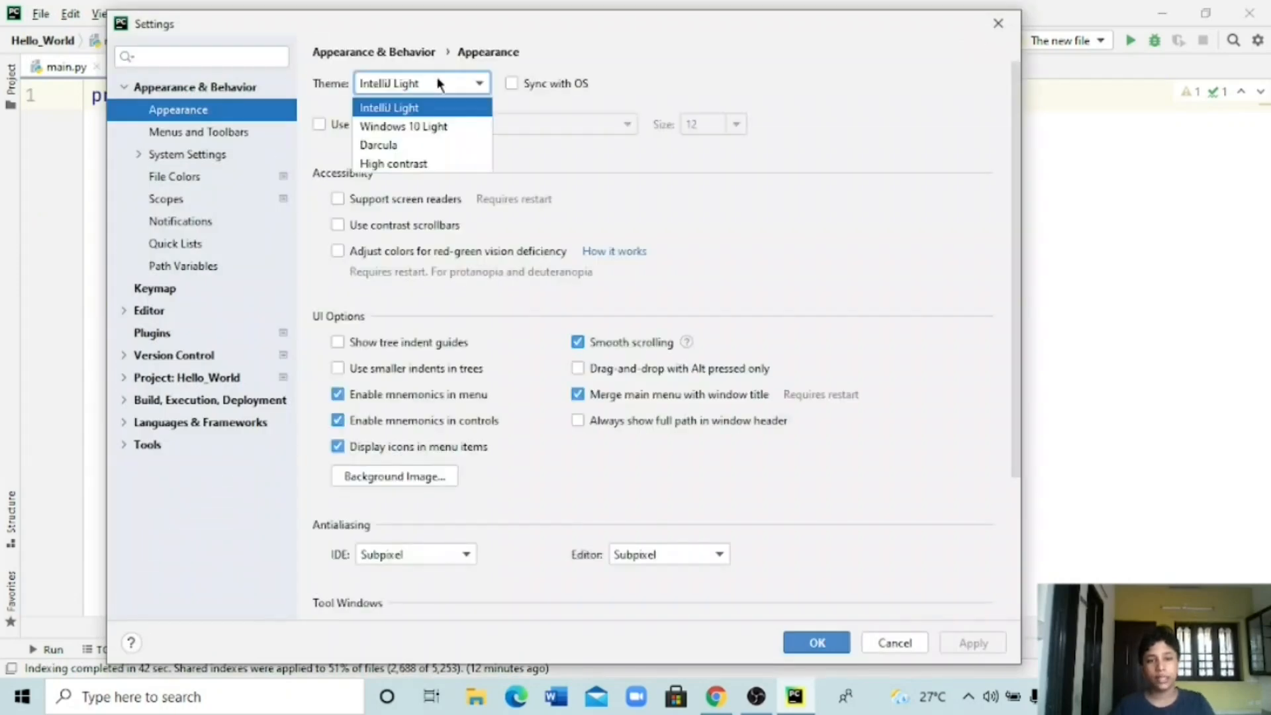
{"action": "left_click", "coordinate": [554, 115]}
{"action": "left_click", "coordinate": [449, 79]}
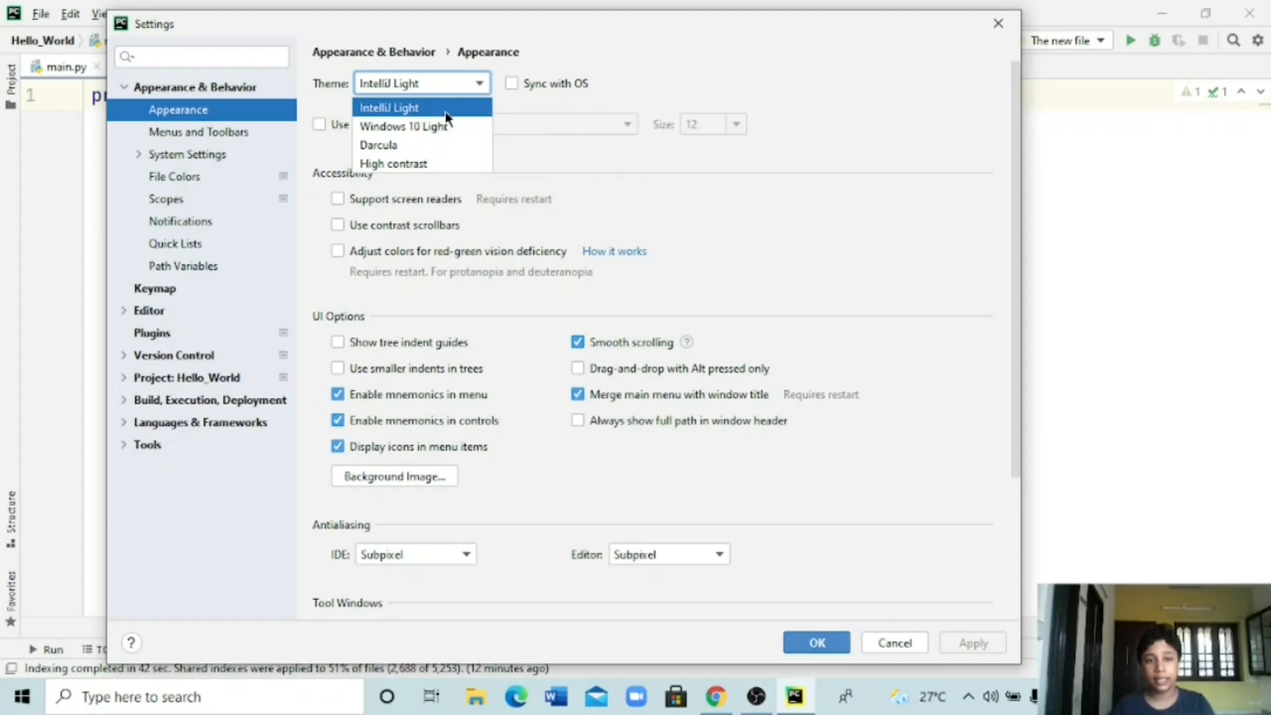
{"action": "left_click", "coordinate": [427, 146]}
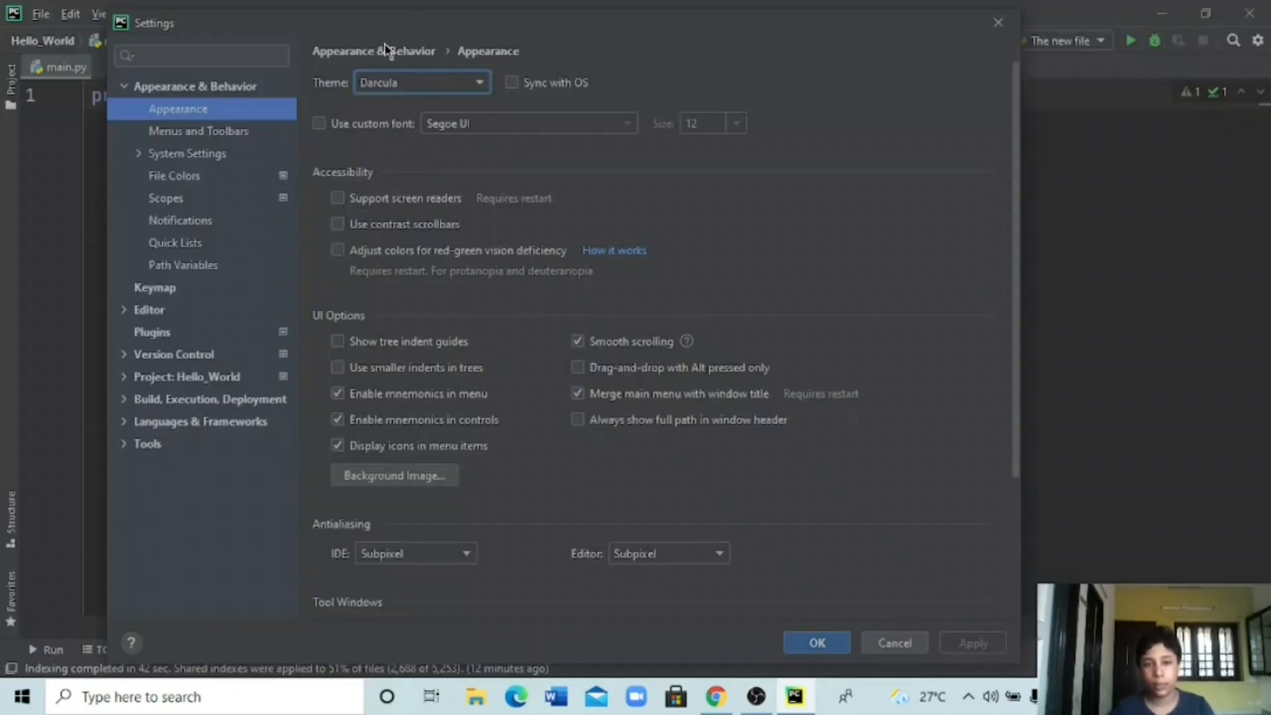
Step: Set the theme back to IntelliJ Light and accept the settings
{"action": "left_click", "coordinate": [419, 82]}
{"action": "left_click", "coordinate": [468, 107]}
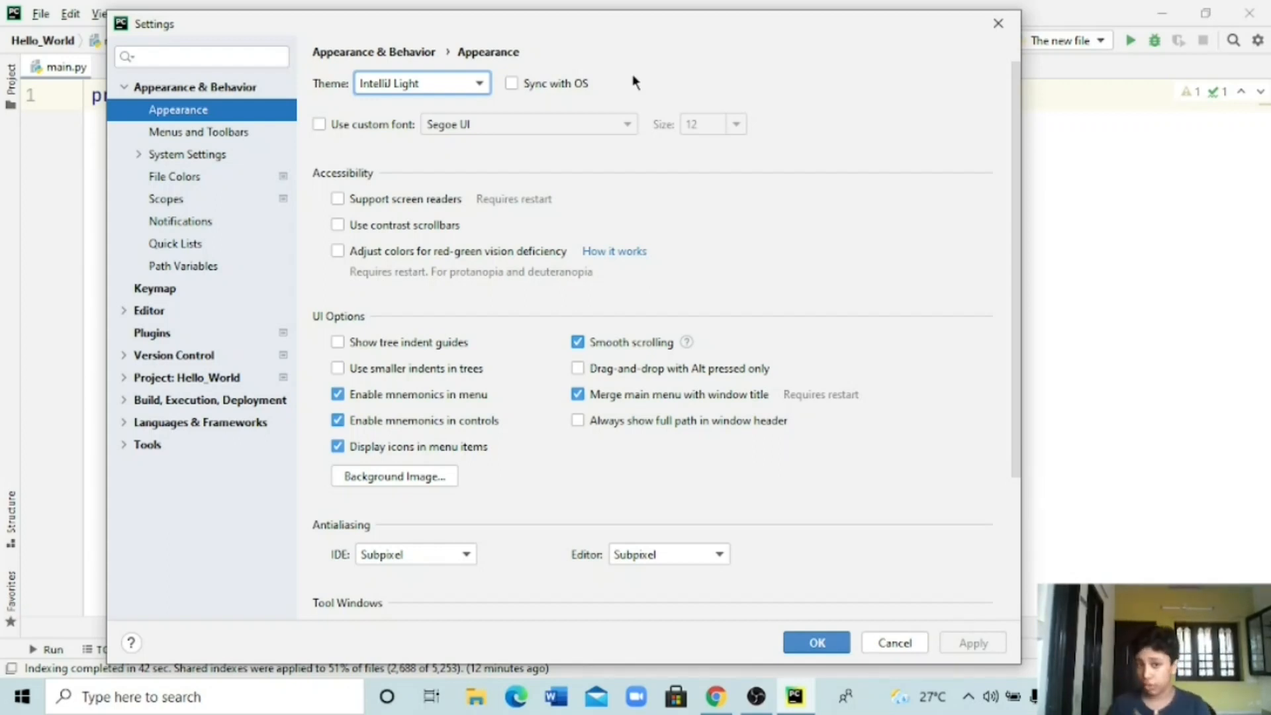
{"action": "left_click", "coordinate": [821, 644]}
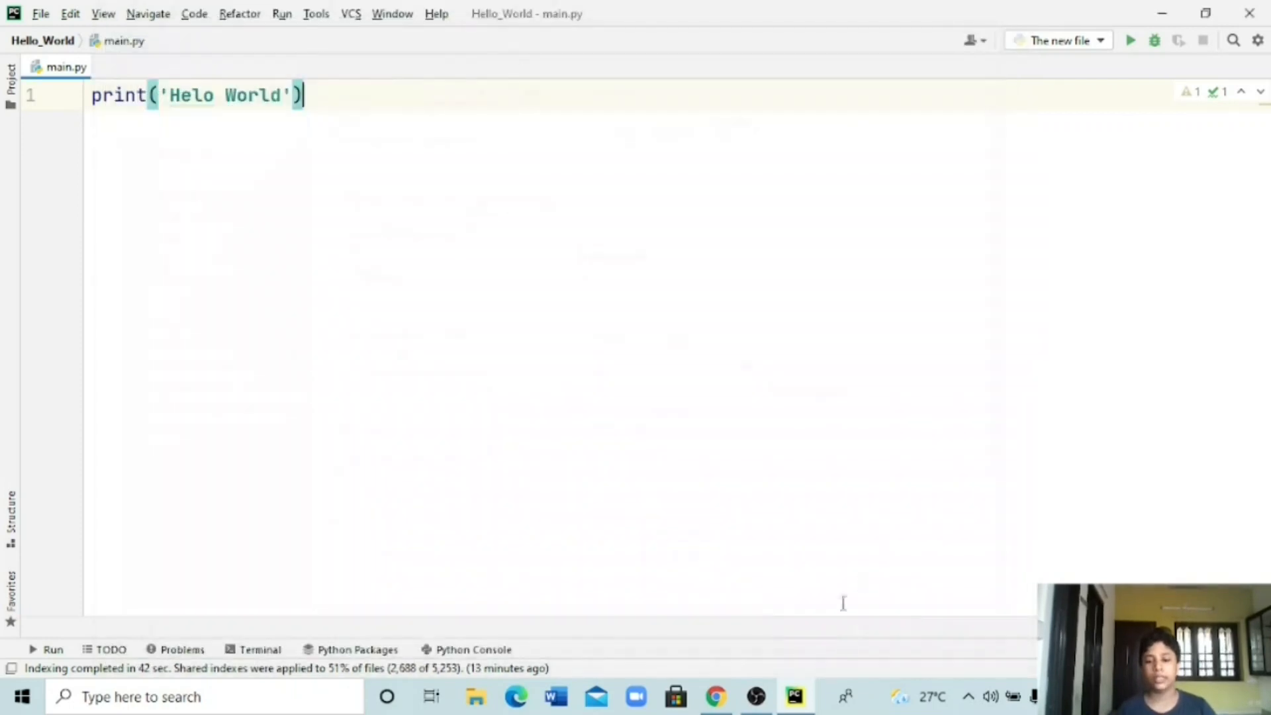
Step: Extend the selection in main.py to the whole print('Helo World') statement
{"action": "key", "text": "ctrl+w"}
{"action": "key", "text": "ctrl+w"}
{"action": "key", "text": "ctrl+w"}
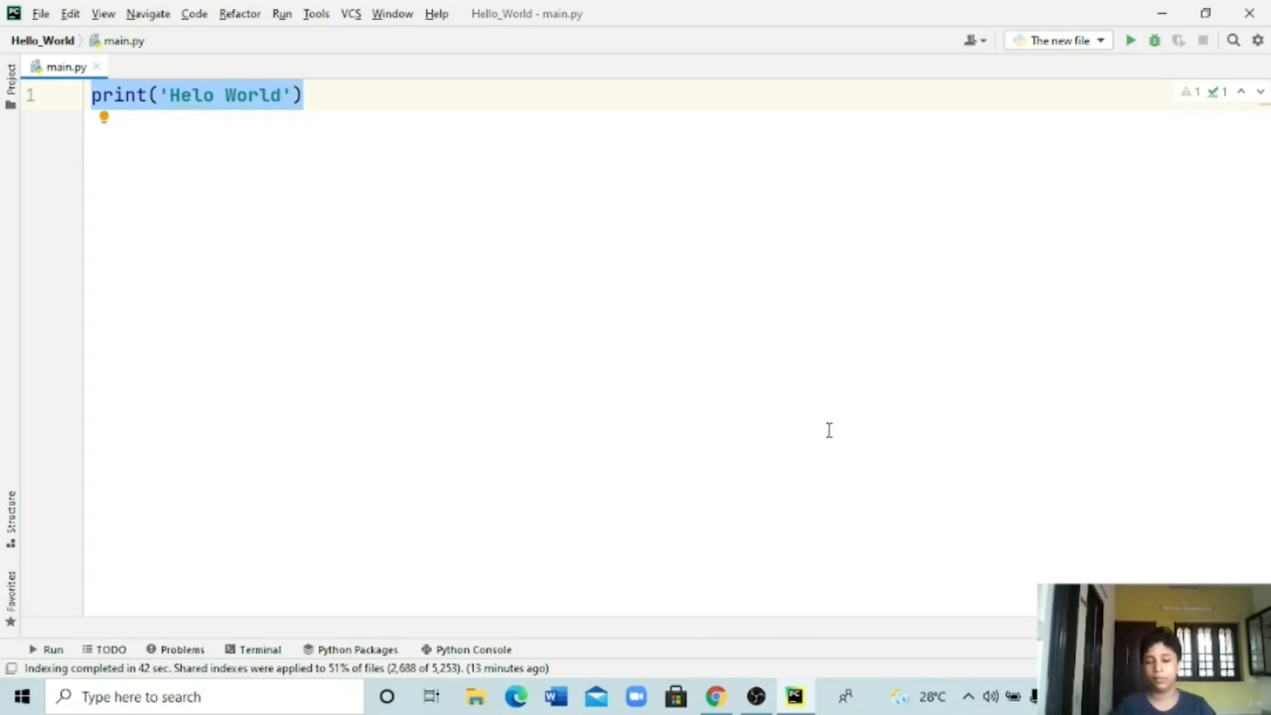
{"action": "key", "text": "ctrl"}
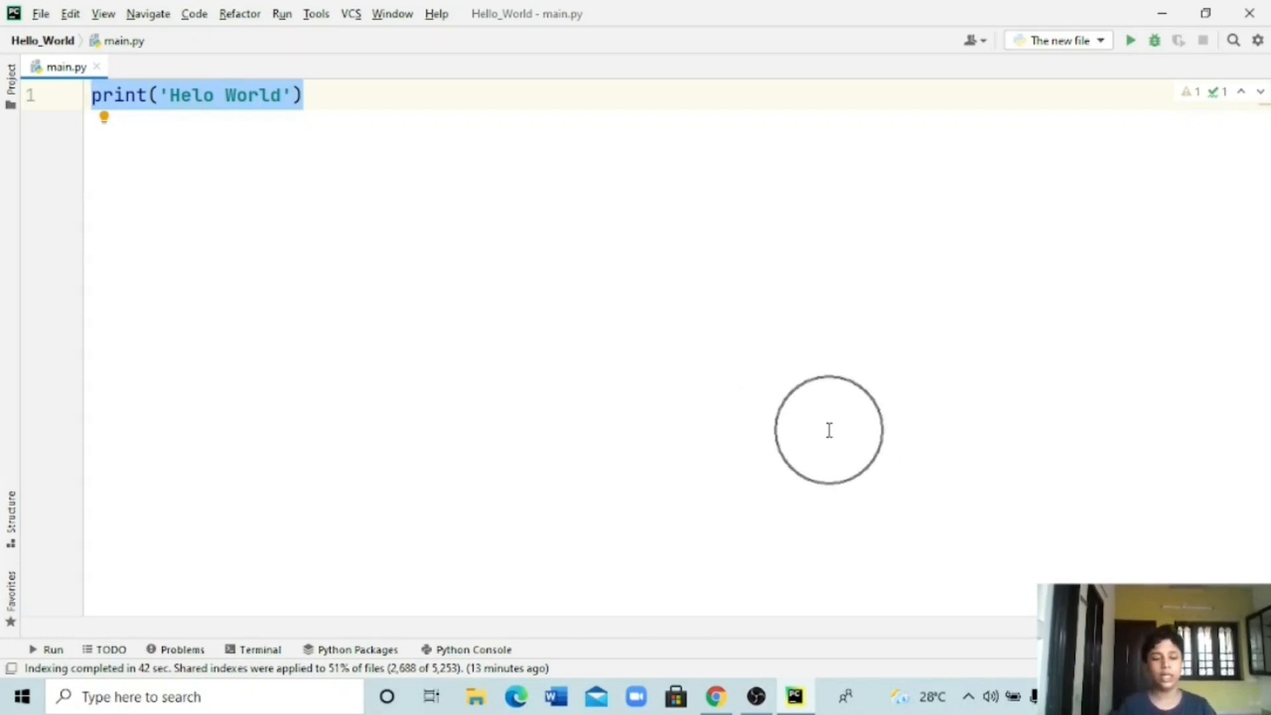